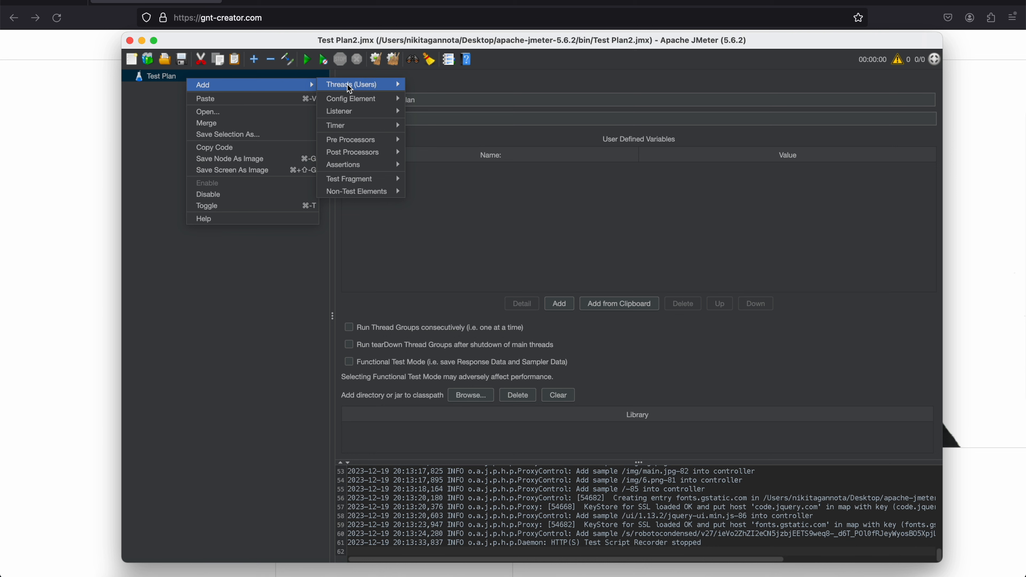
Add a Thread Group and an HTTP(S) Test Script Recorder to the Test Plan
mouse_move(363, 85)
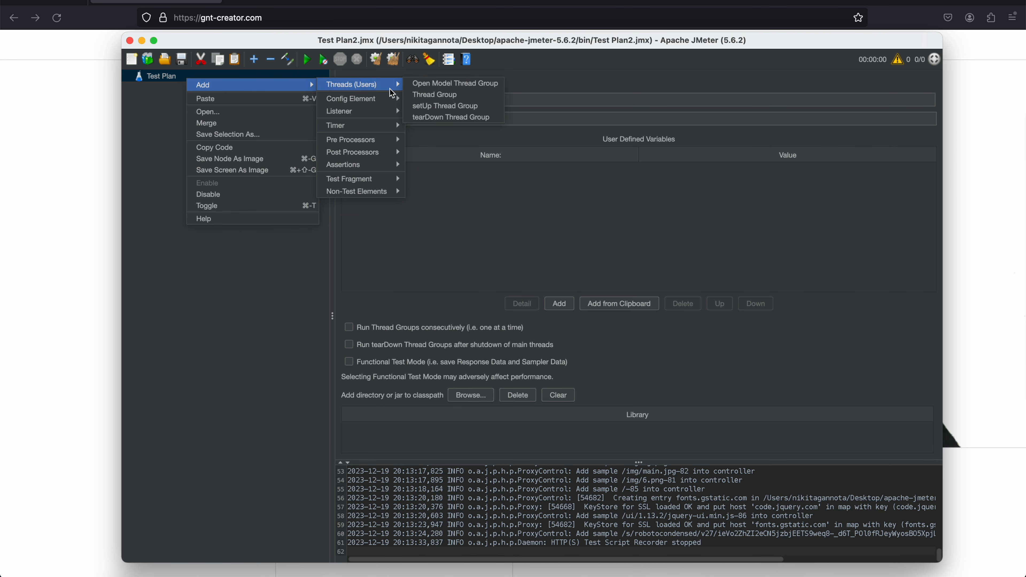
click(420, 94)
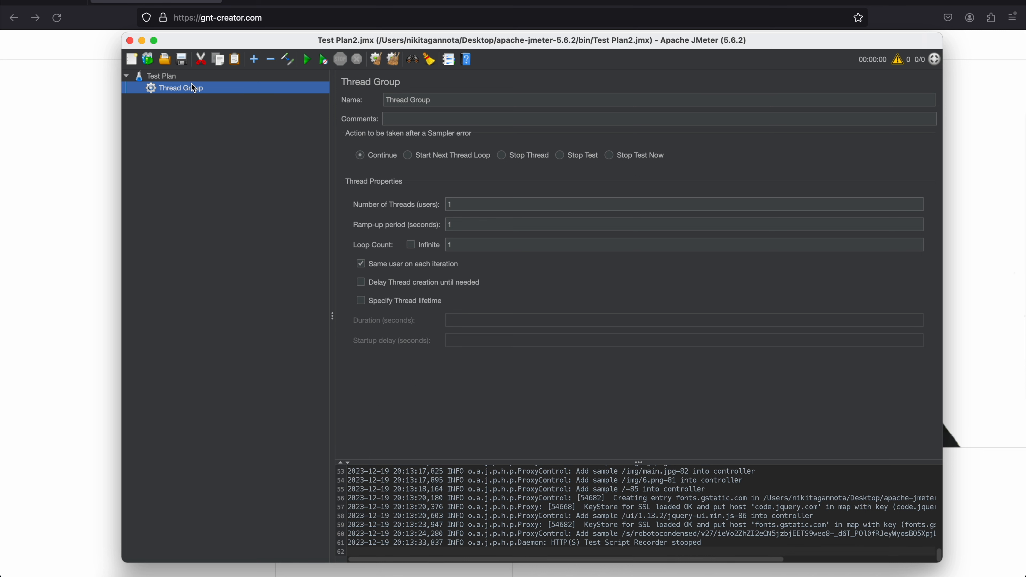
right_click(183, 78)
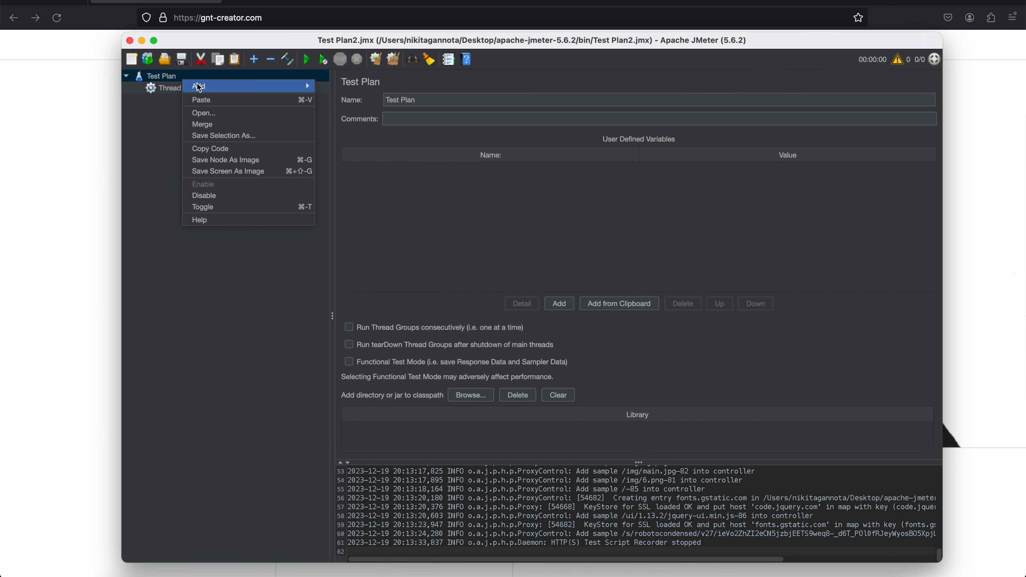
mouse_move(259, 85)
mouse_move(305, 86)
mouse_move(396, 193)
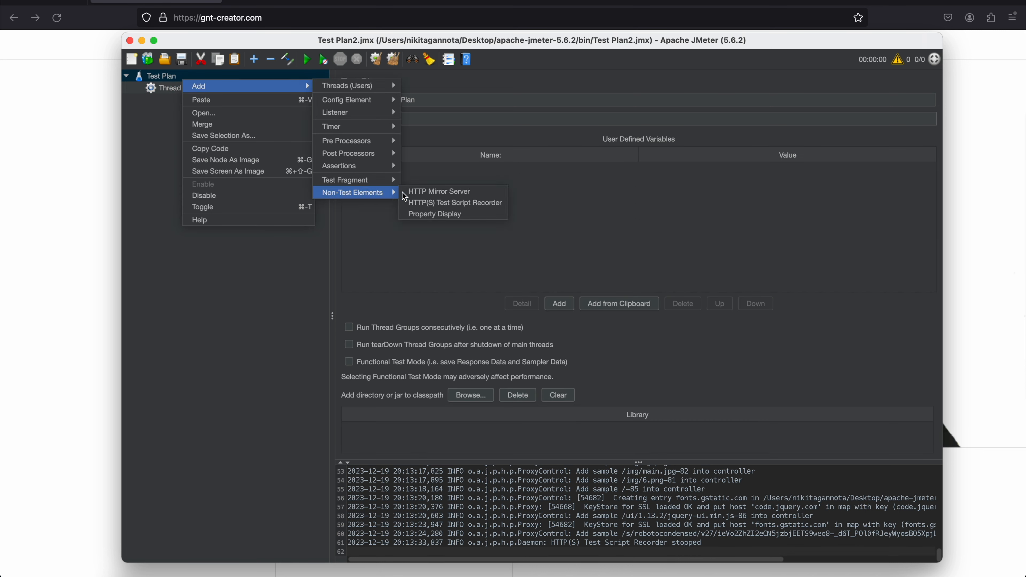
click(444, 204)
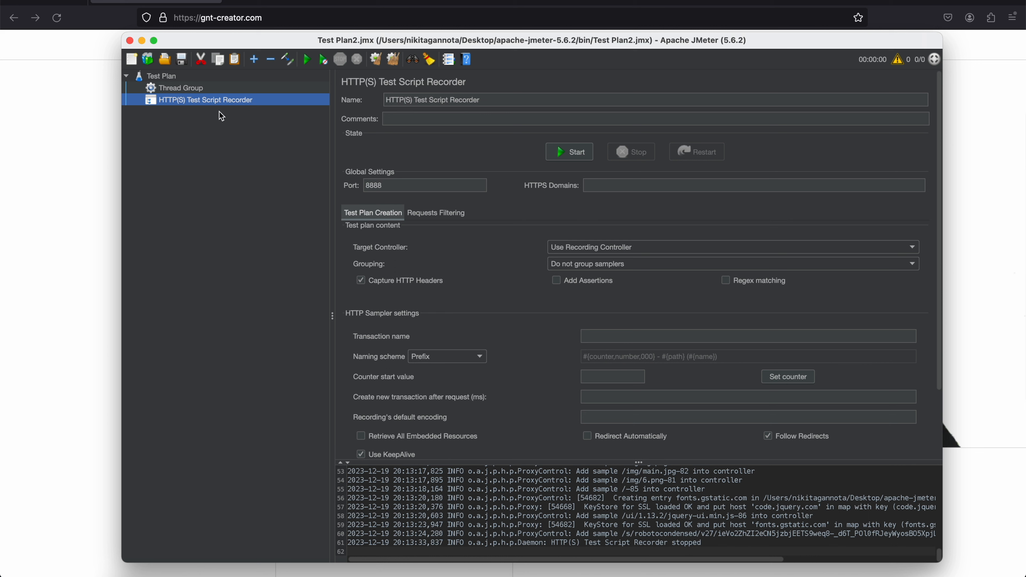
Add a Recording Controller to the Thread Group and name it GNT_main
click(204, 88)
right_click(201, 90)
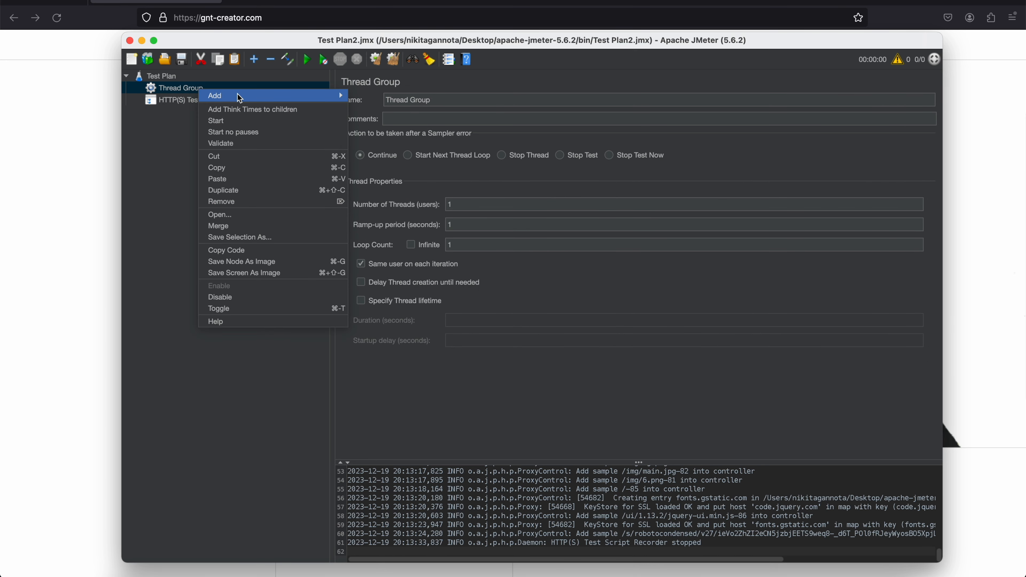
mouse_move(240, 98)
mouse_move(378, 111)
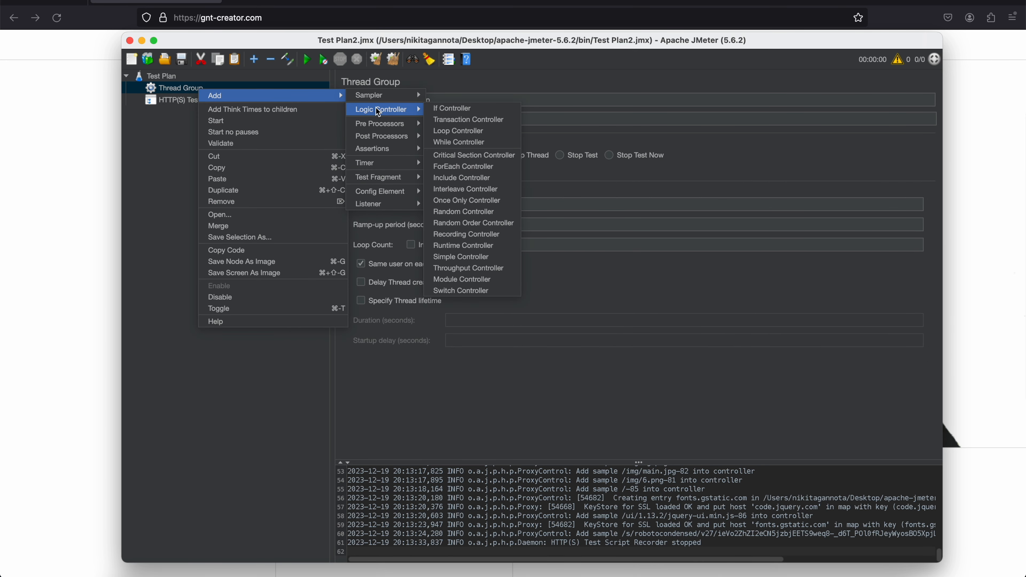
click(457, 235)
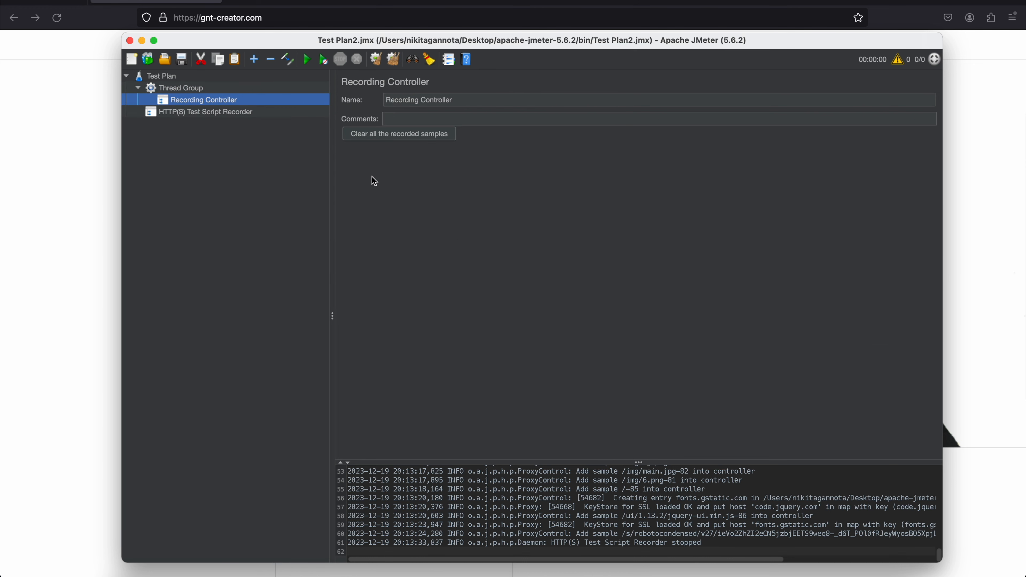
triple_click(460, 100)
text(GNT)
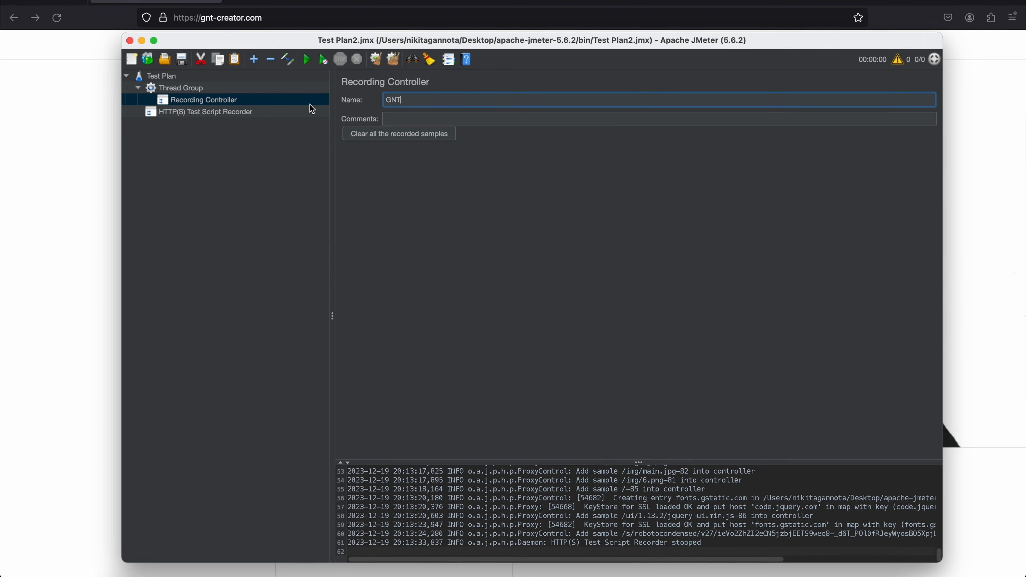
text(_main)
Add a second Recording Controller to the Thread Group and name it GNT_GetVisa
click(227, 88)
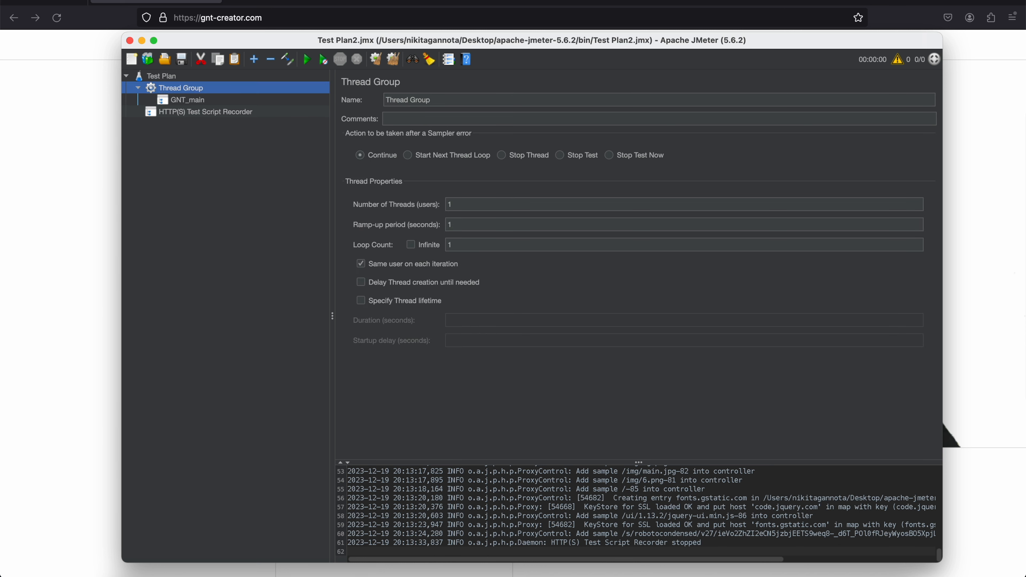
right_click(228, 90)
mouse_move(234, 95)
mouse_move(411, 110)
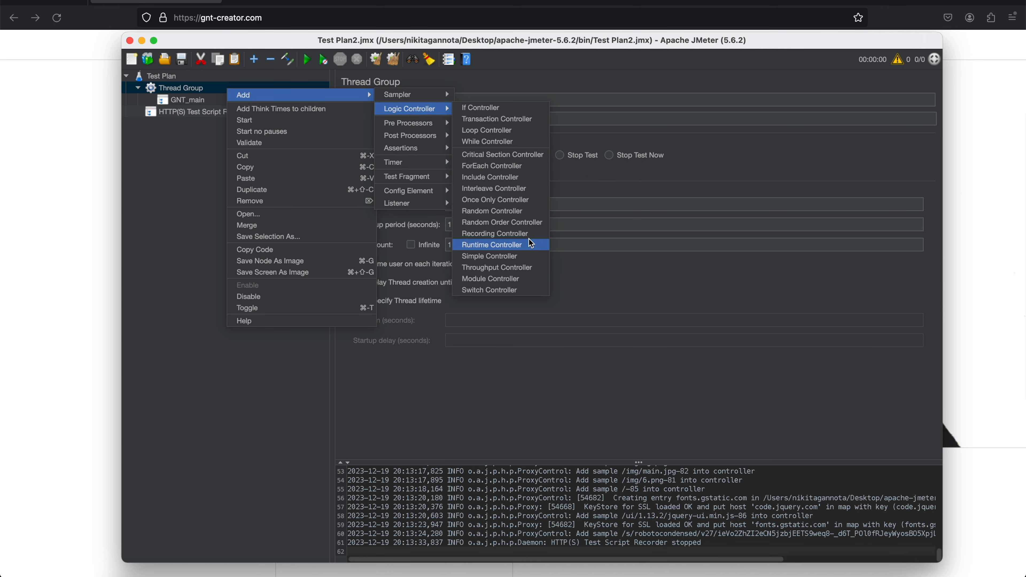
click(531, 237)
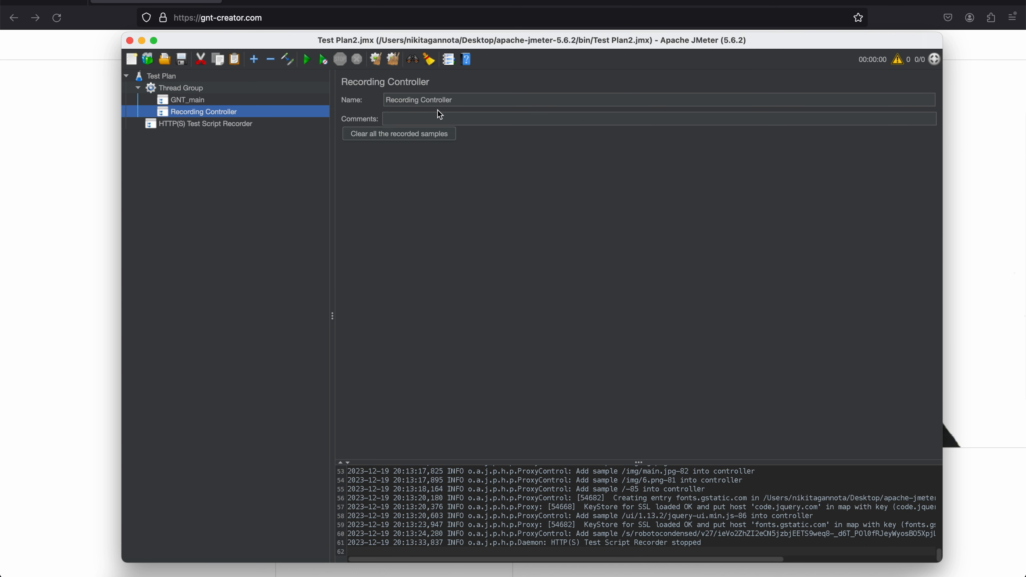
triple_click(465, 100)
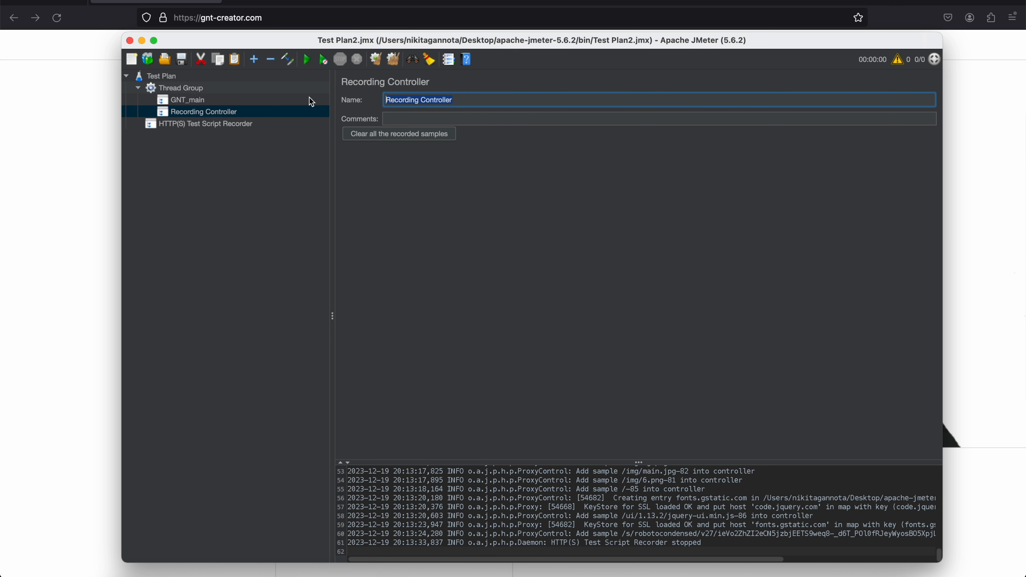
text(GNT_GetVisa)
Add a View Results Tree listener to the HTTP(S) Test Script Recorder
right_click(246, 126)
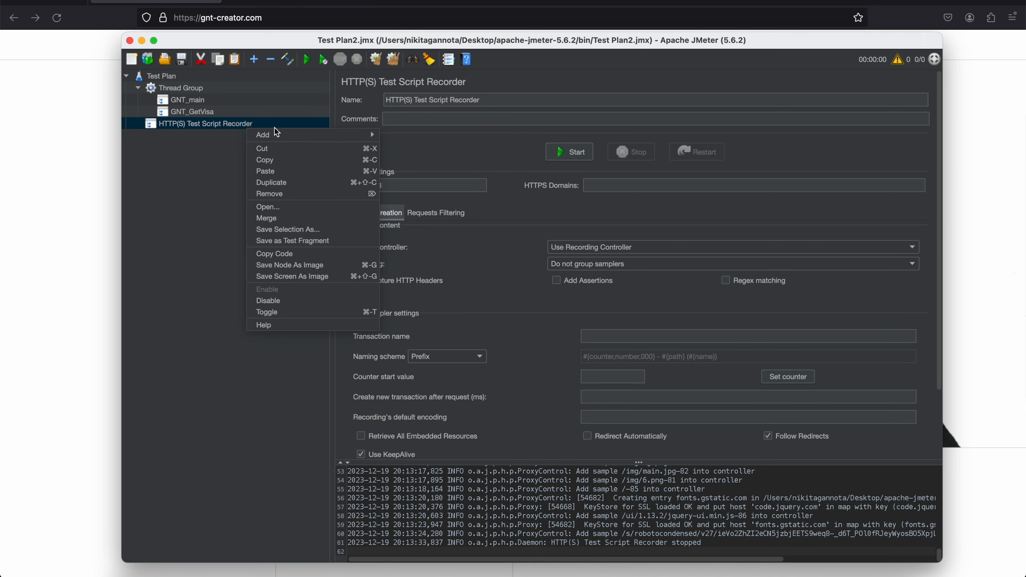
mouse_move(277, 133)
mouse_move(401, 161)
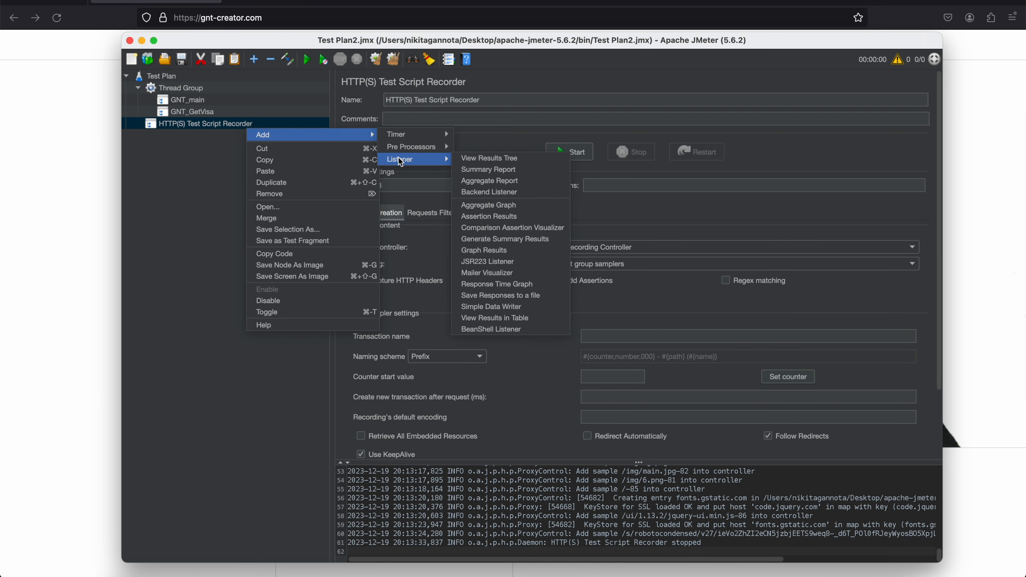
click(487, 159)
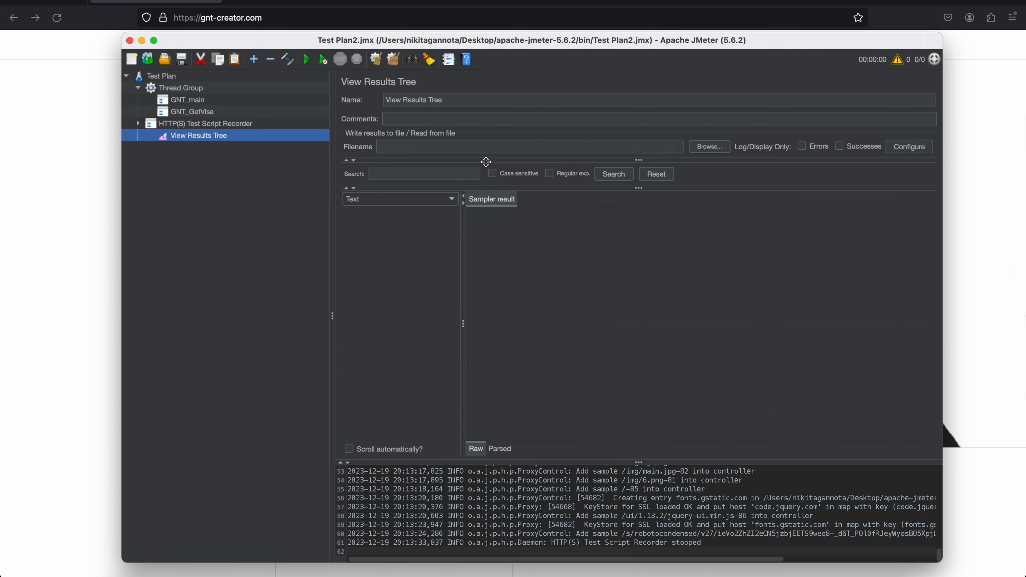
Add a View Results in Table listener to the HTTP(S) Test Script Recorder
click(278, 125)
right_click(277, 125)
mouse_move(310, 130)
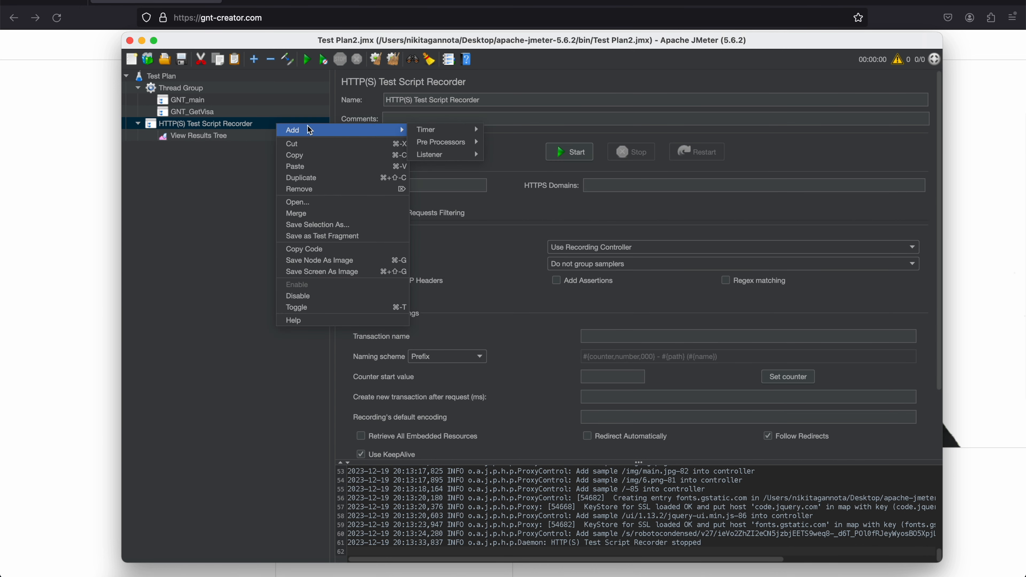
mouse_move(440, 158)
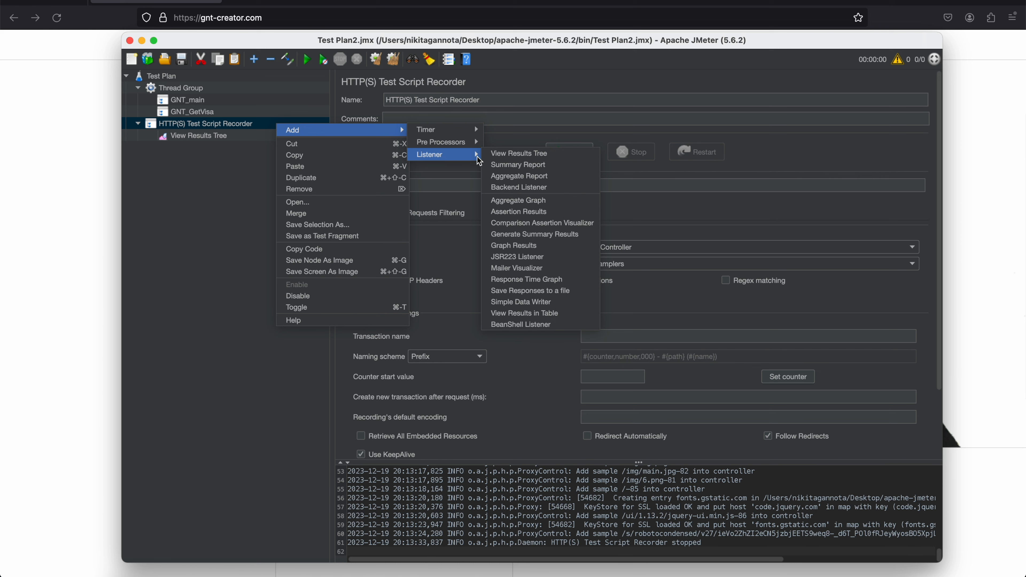
click(533, 314)
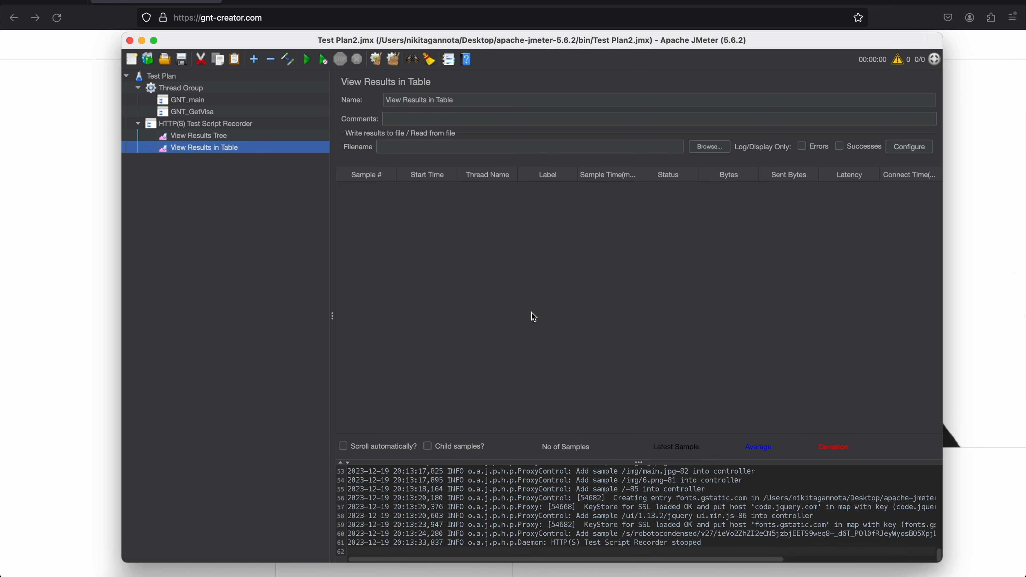
Switch to Firefox, search its settings for "netw" and open the network connection settings
click(196, 0)
click(1016, 20)
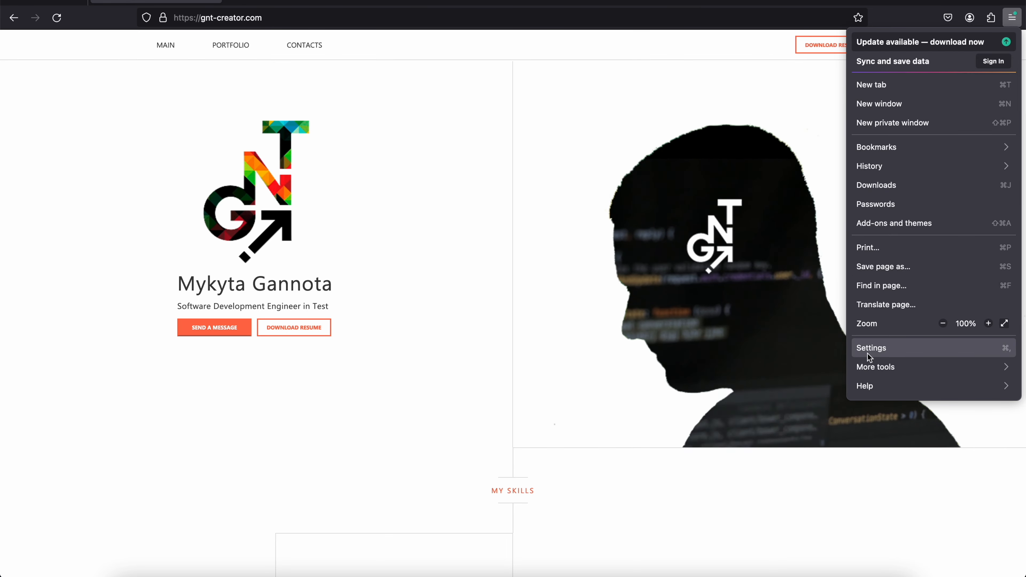
click(873, 348)
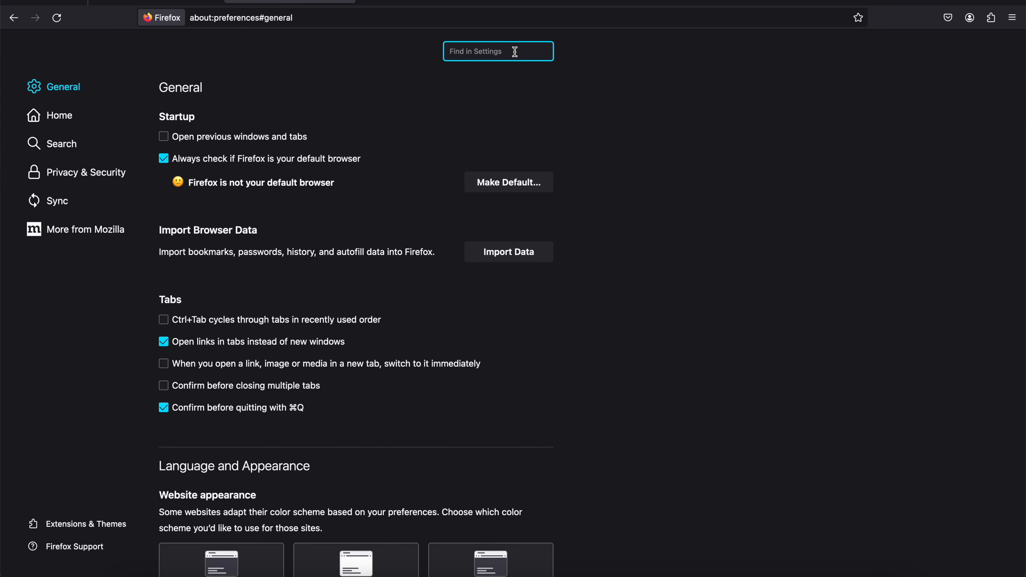
text(netw)
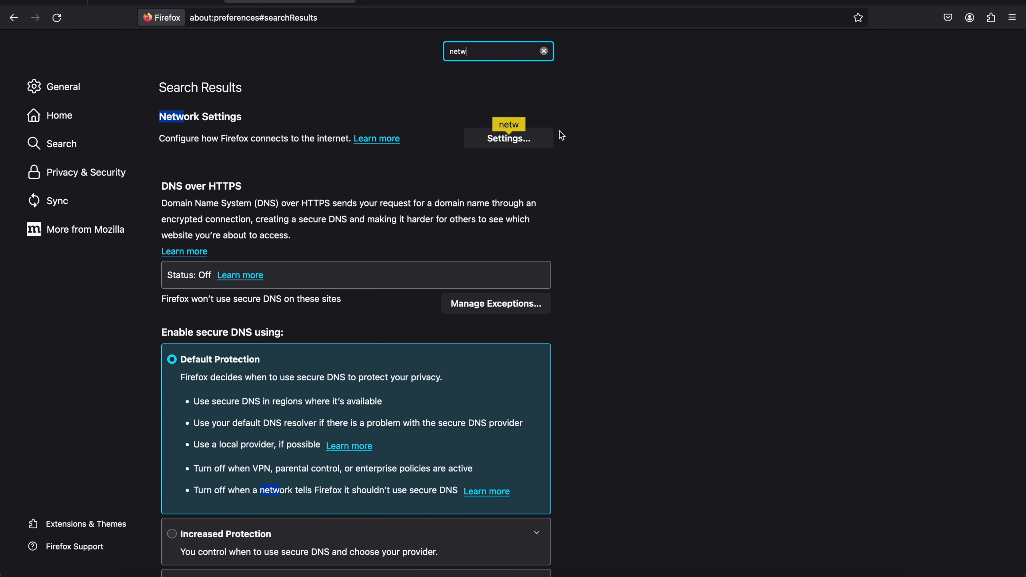
click(510, 139)
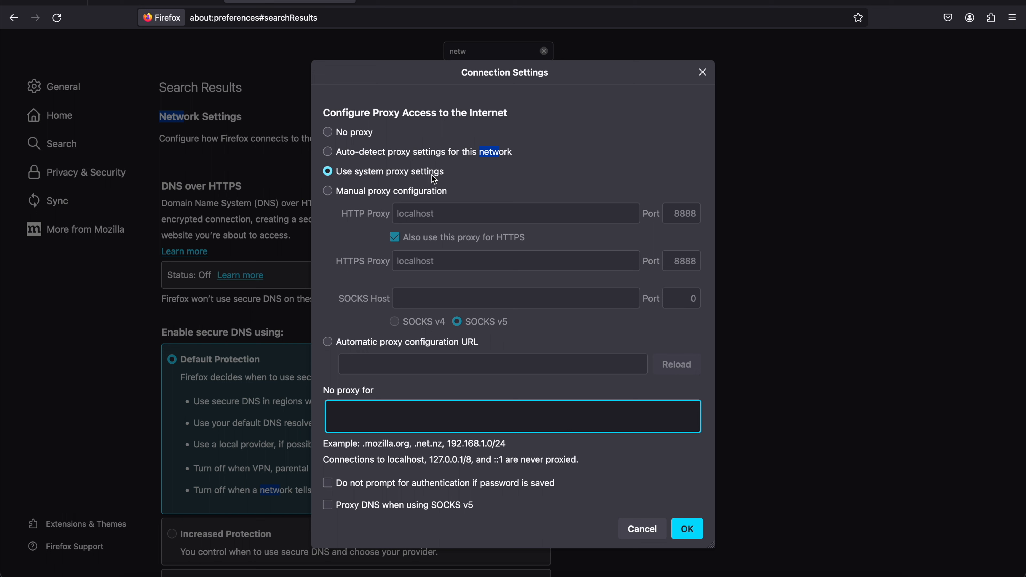
Select manual proxy configuration and clear the existing HTTP proxy host and port
click(366, 192)
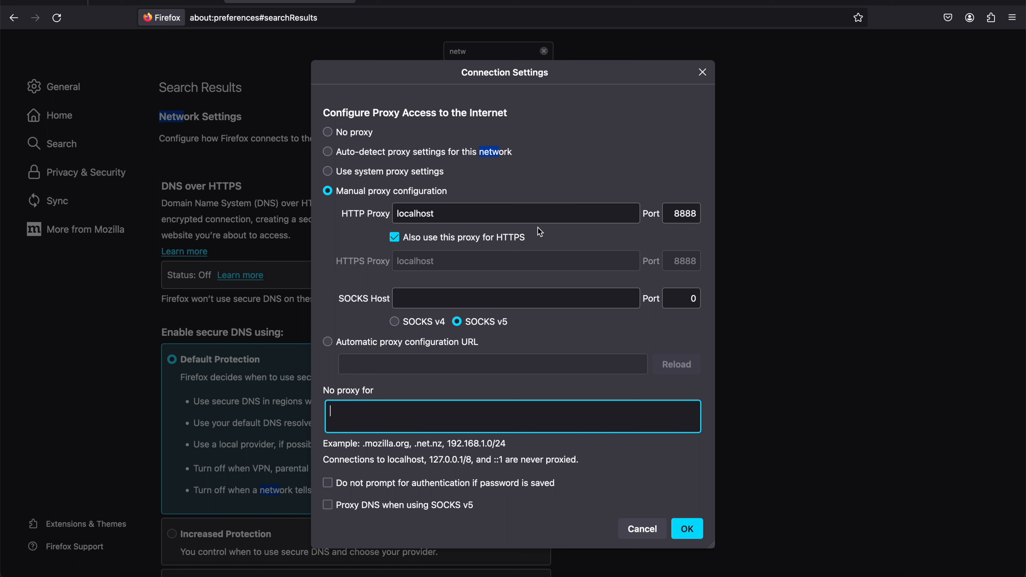
drag(461, 216, 287, 221)
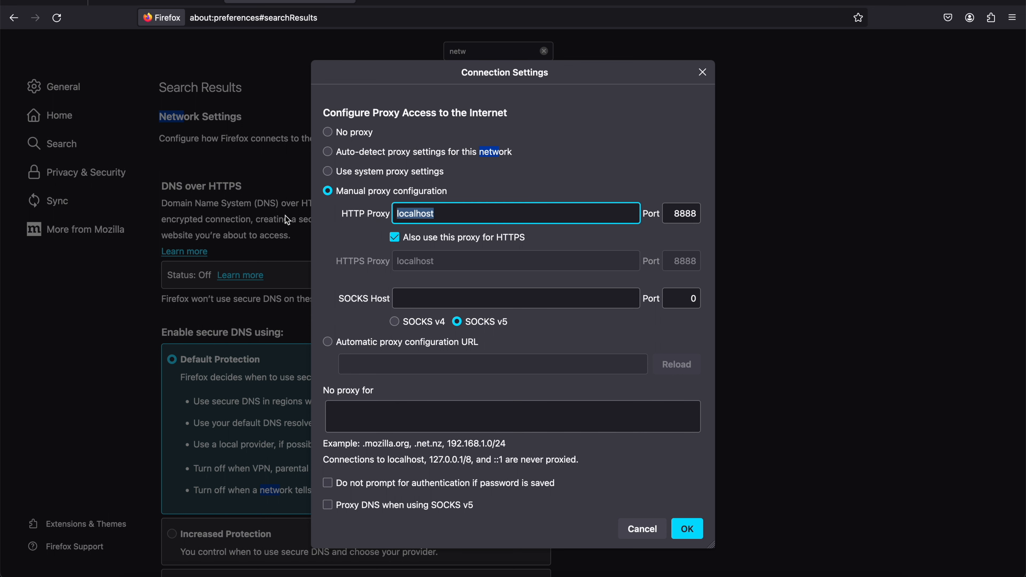
key(BackSpace)
double_click(677, 216)
key(BackSpace)
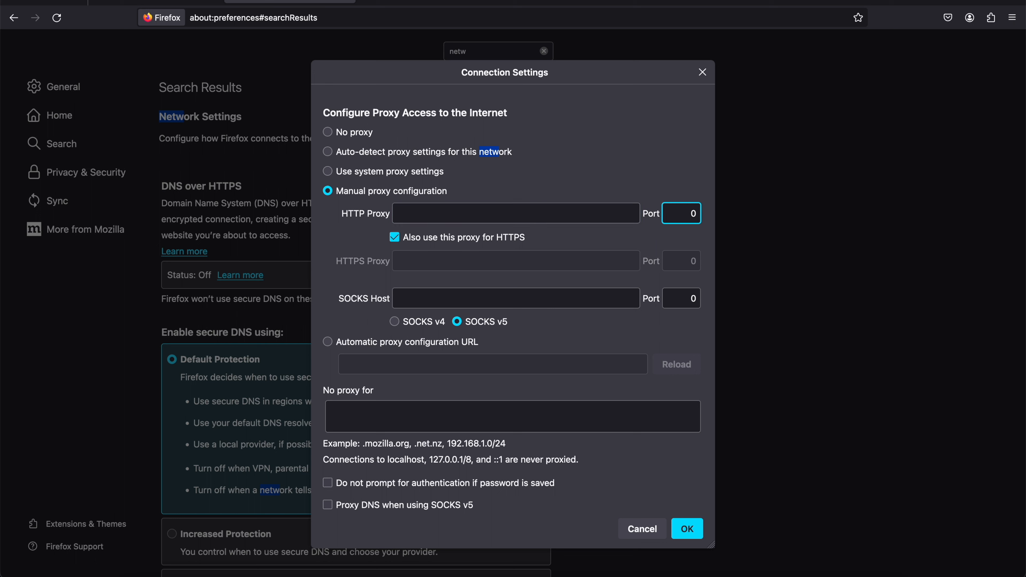
Turn off "Also use this proxy for HTTPS" and clear the HTTPS proxy host and port
click(395, 238)
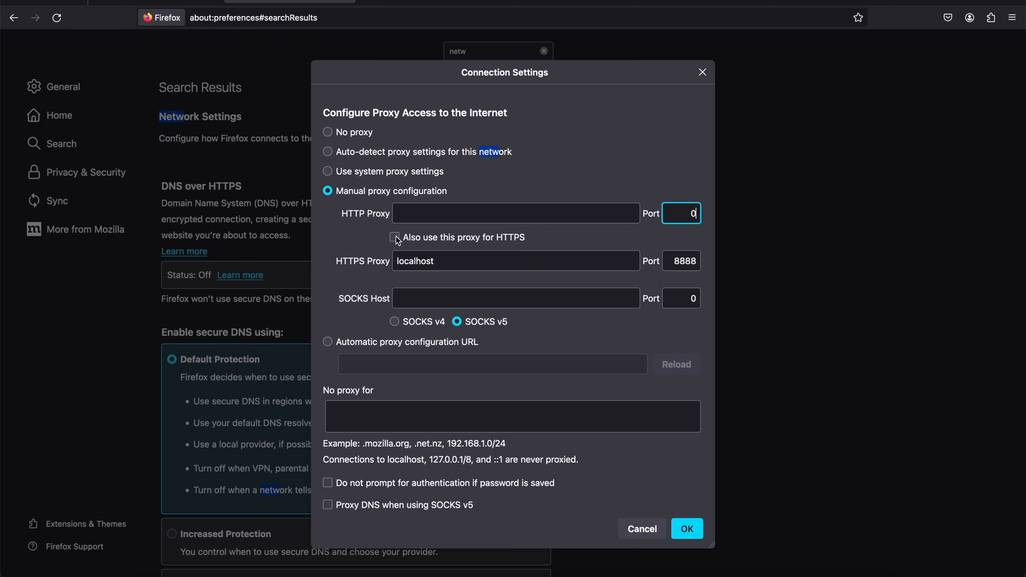
double_click(488, 262)
key(BackSpace)
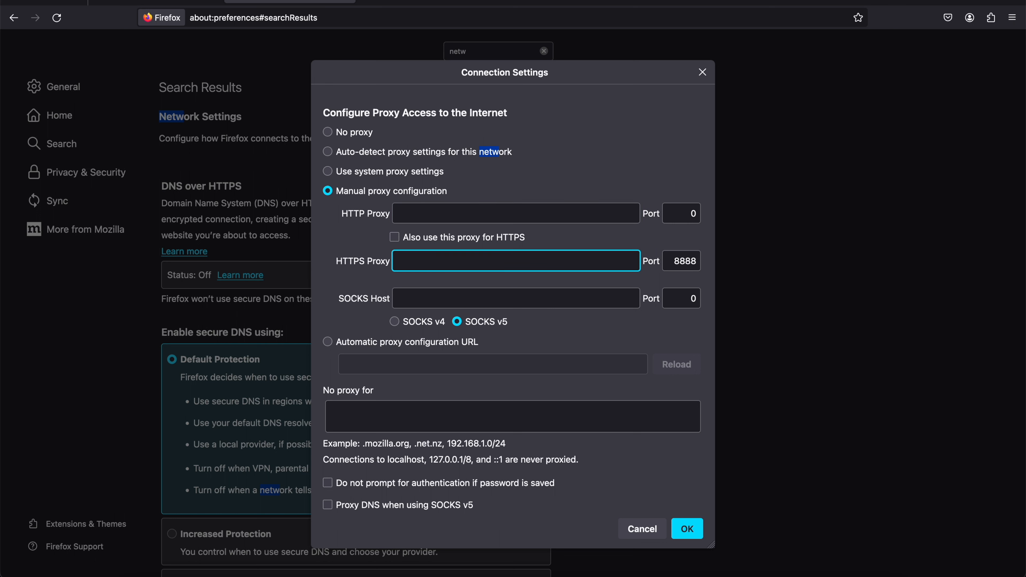
double_click(691, 262)
key(BackSpace)
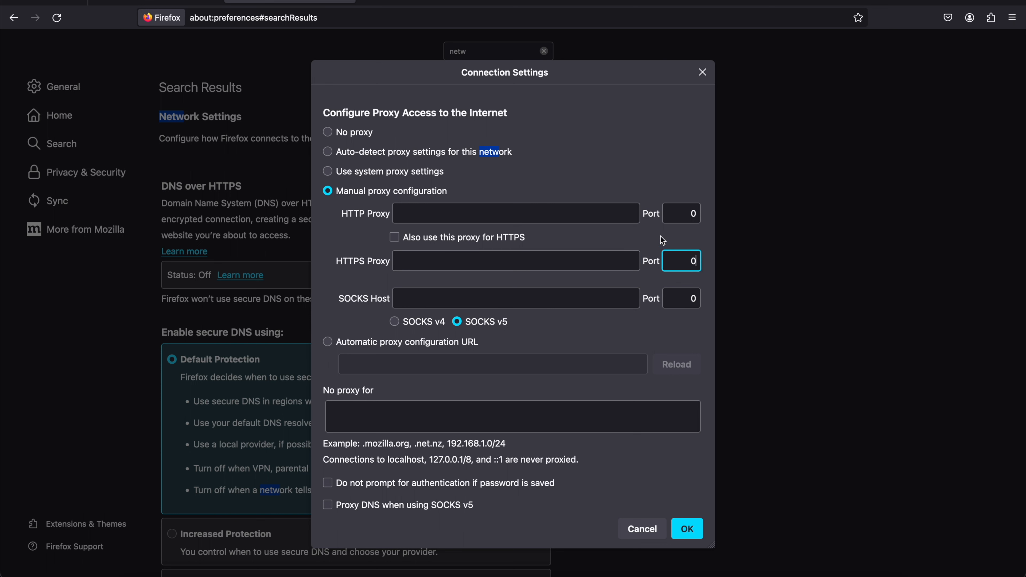
Set the HTTP proxy to localhost with port 8888
click(493, 214)
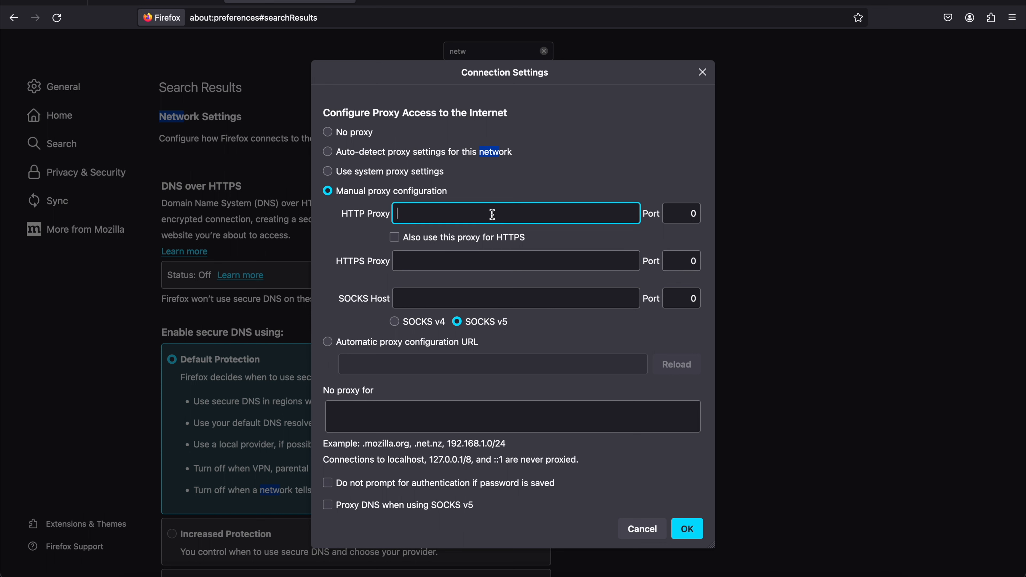
text(localhost)
double_click(692, 215)
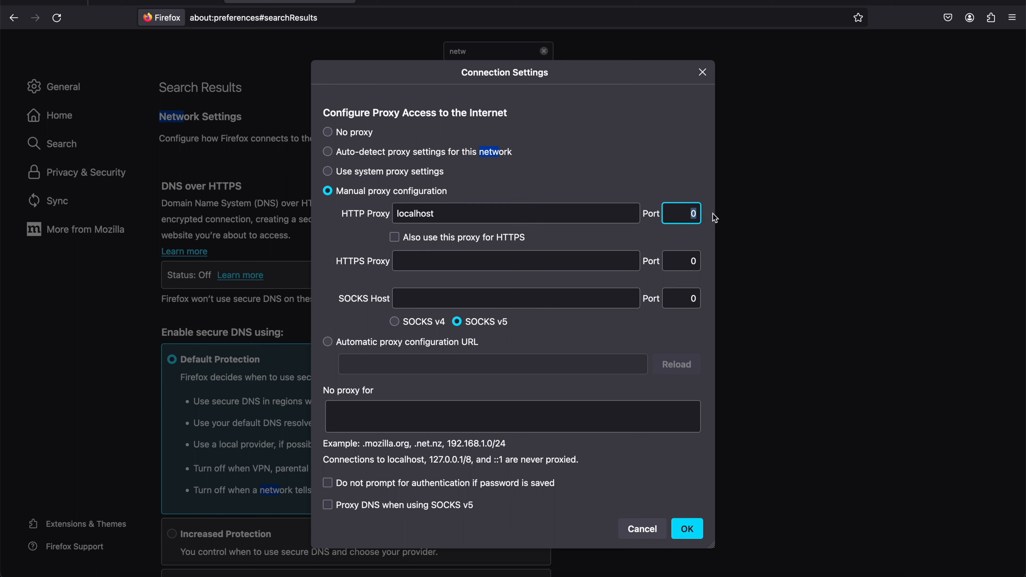
text(8888)
Check the HTTP(S) Test Script Recorder's port in JMeter, and return to Firefox to save the proxy settings
click(729, 576)
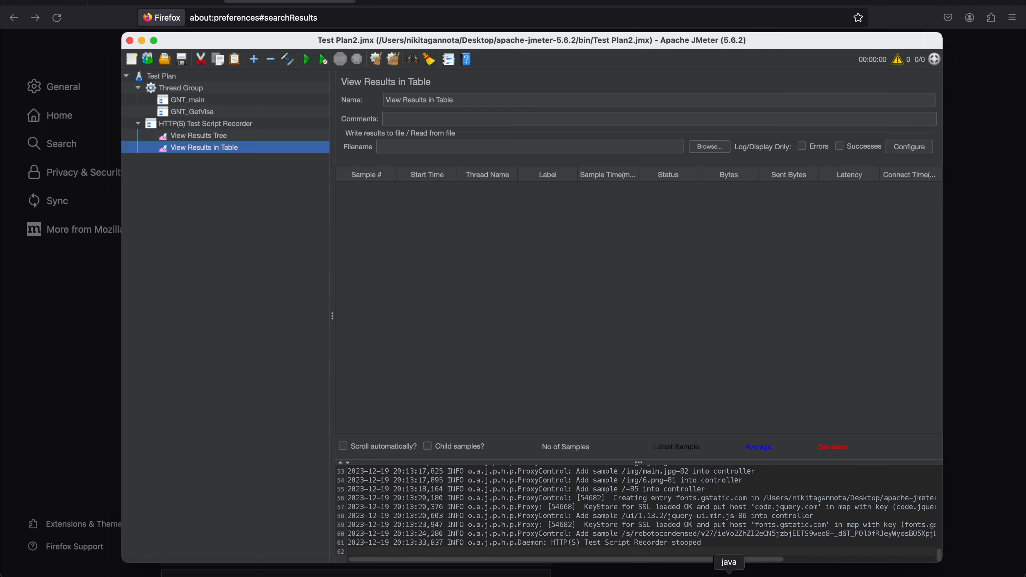
click(234, 123)
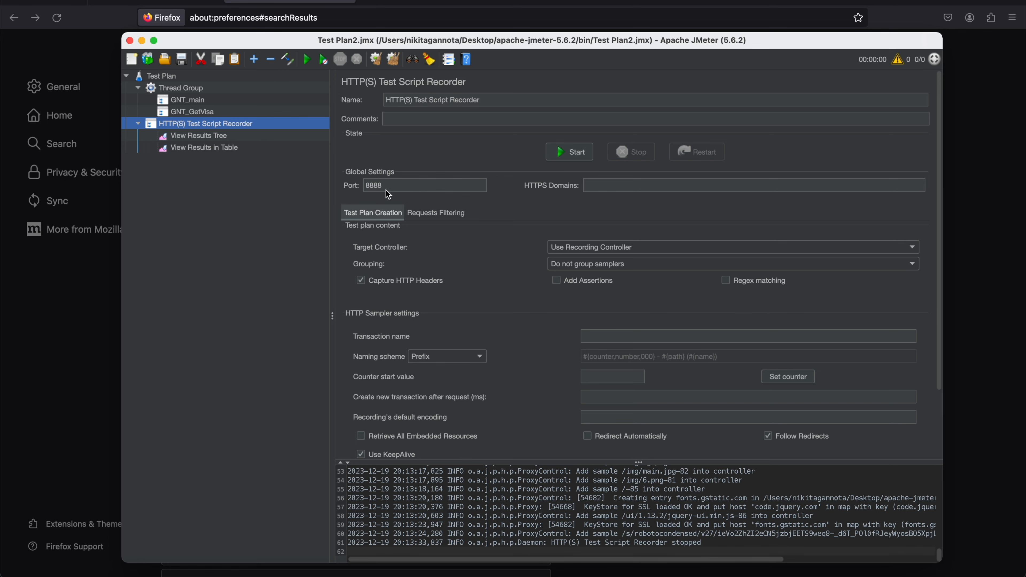
click(300, 1)
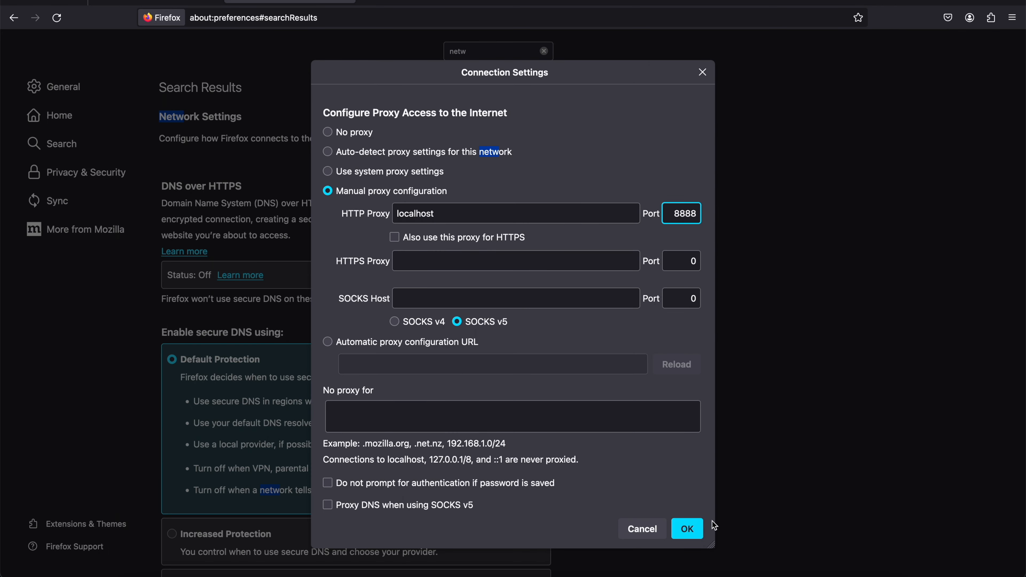
click(694, 529)
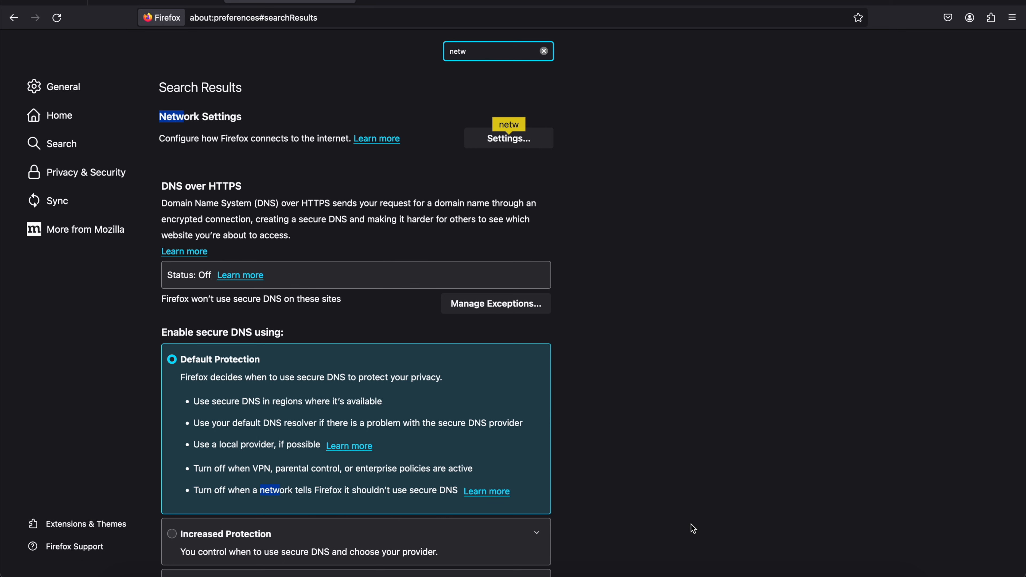
Minimize Firefox and JMeter, and locate the ApacheJMeterTemporaryRootCA.crt certificate in the bin folder of apache-jmeter-5.6.2
click(20, 1)
click(142, 40)
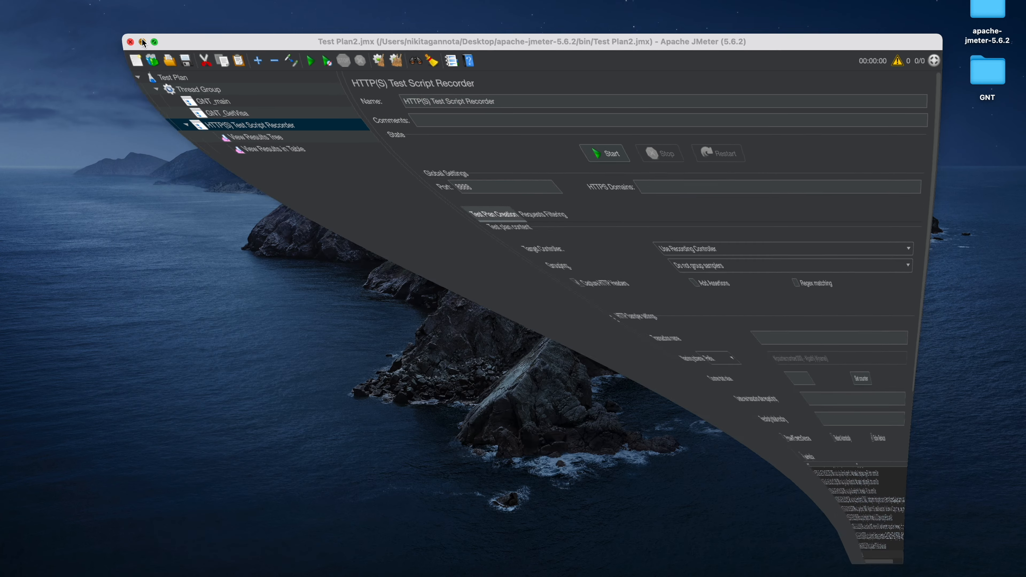
double_click(988, 12)
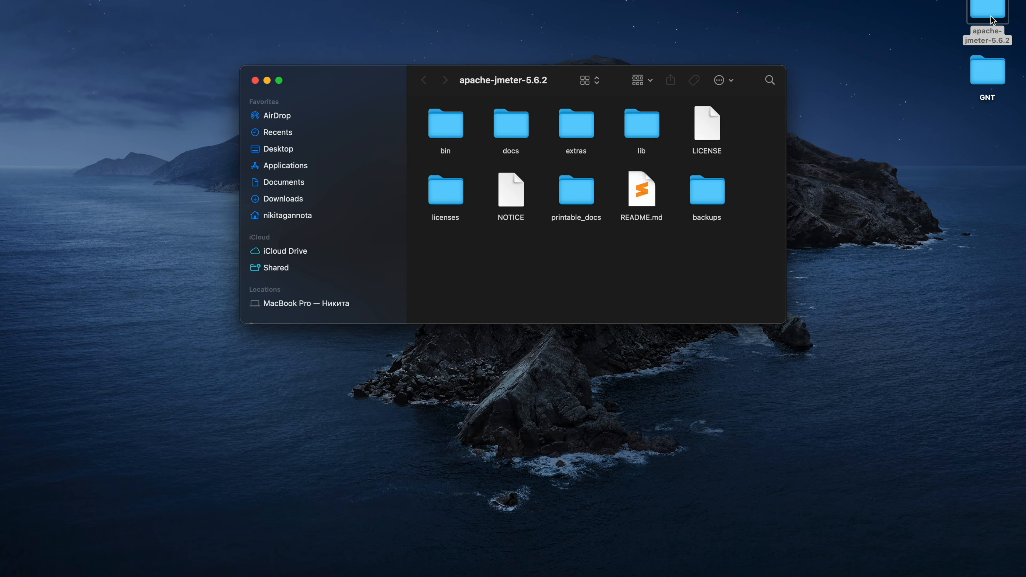
double_click(457, 126)
scroll(582, 216, up, 5)
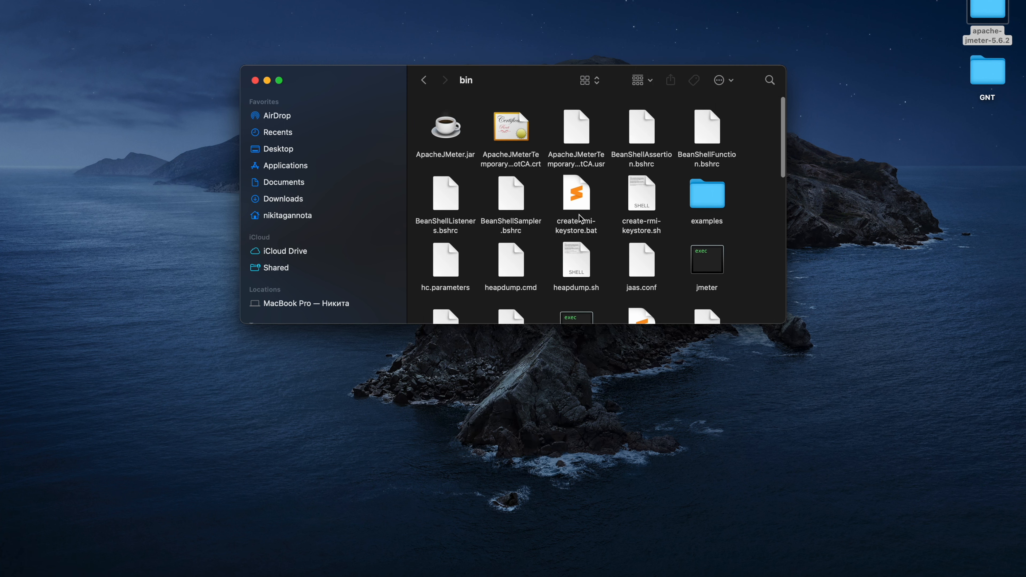
click(528, 147)
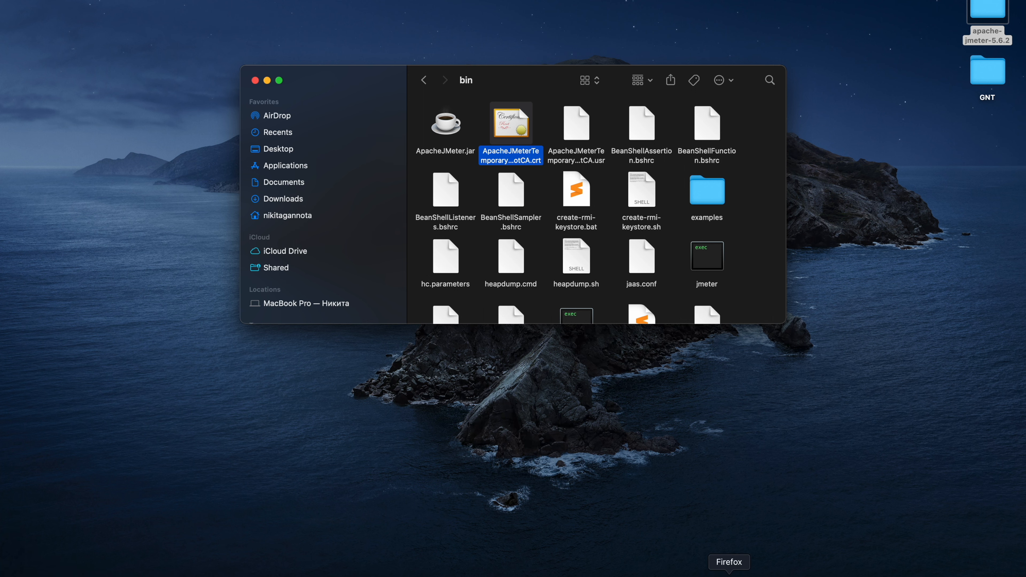
Switch back to Firefox, search the settings for "cert" and open the Certificate Manager
click(740, 572)
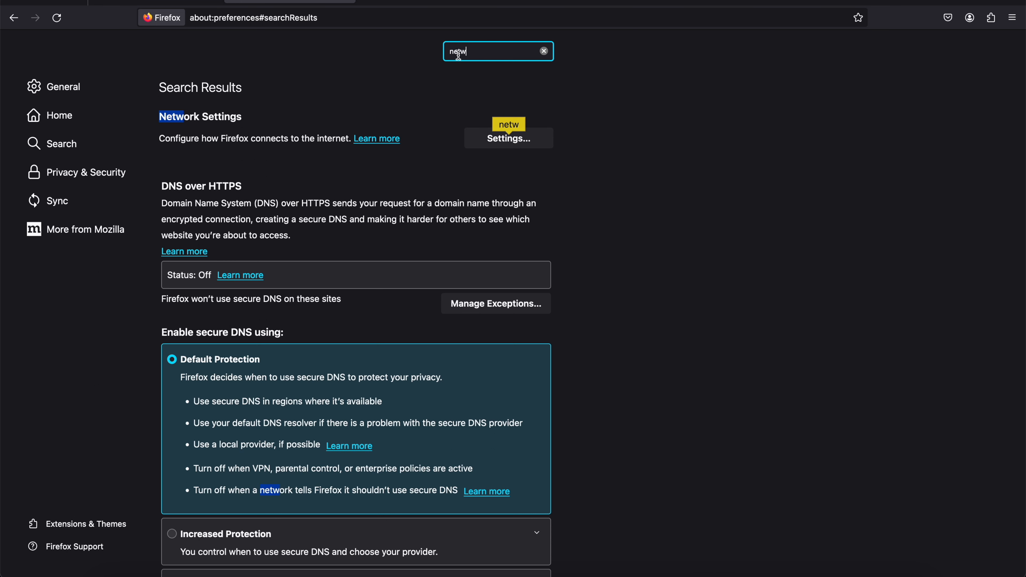
drag(473, 52, 401, 50)
key(BackSpace)
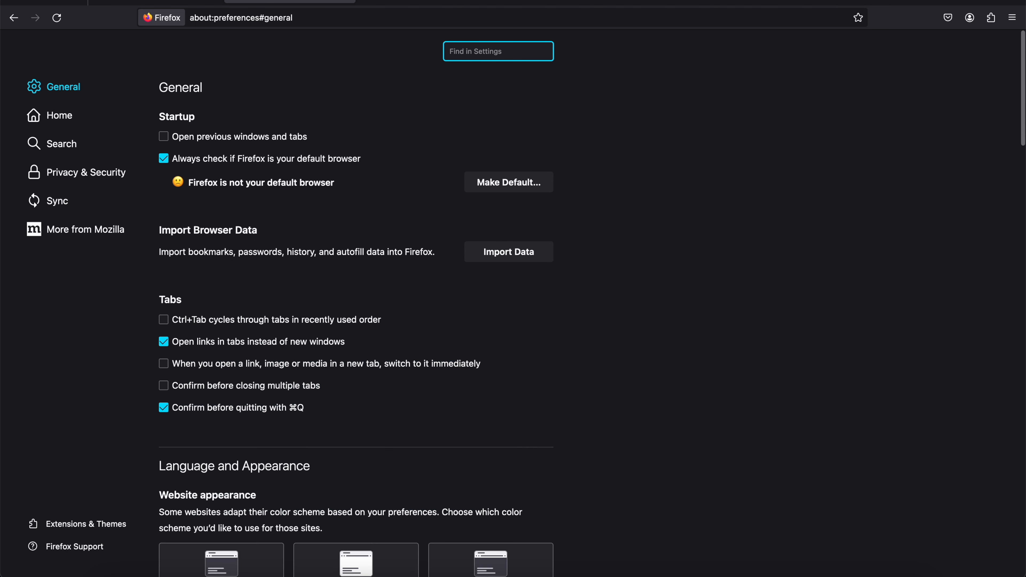
text(c)
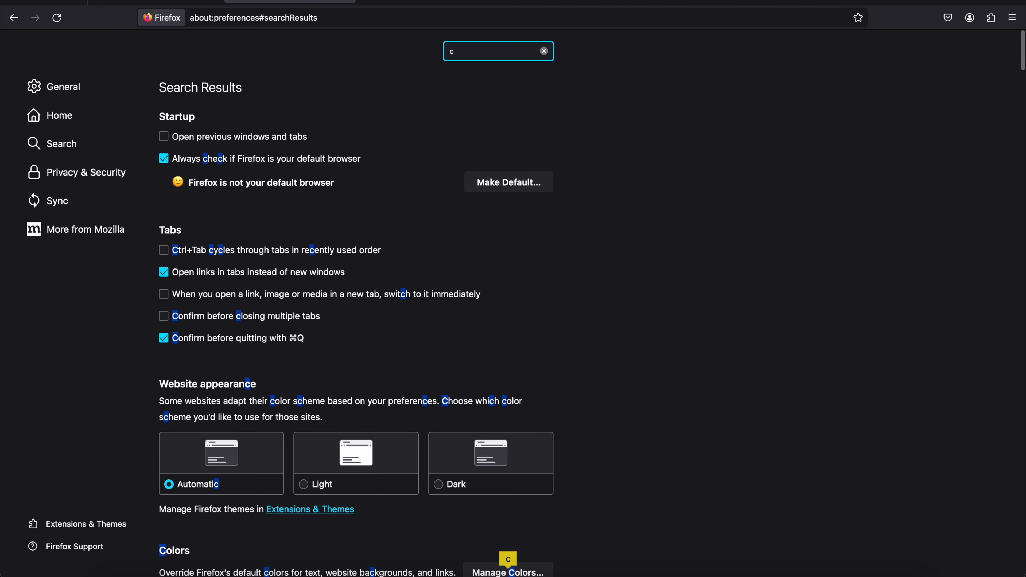
text(ert)
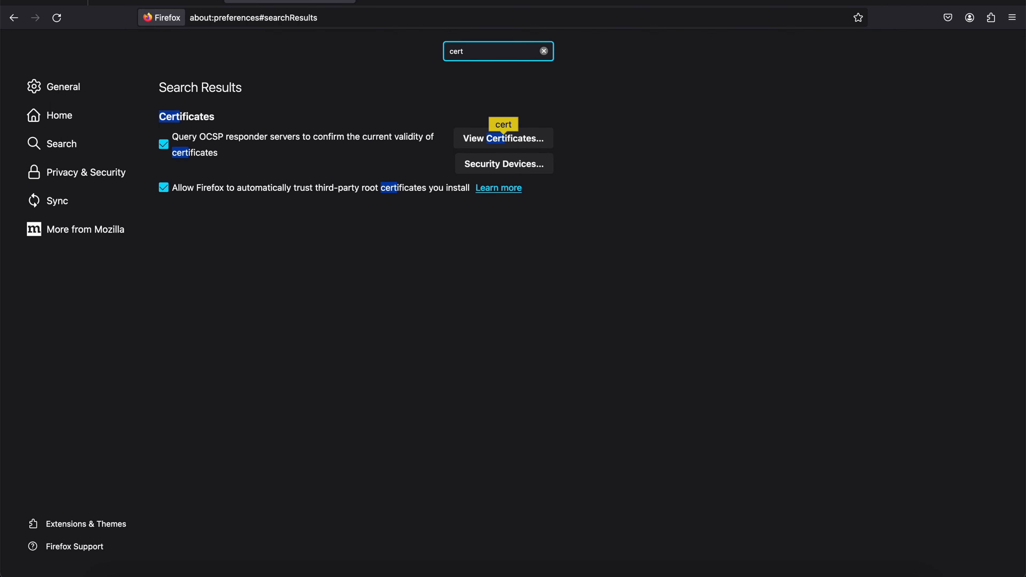
click(487, 139)
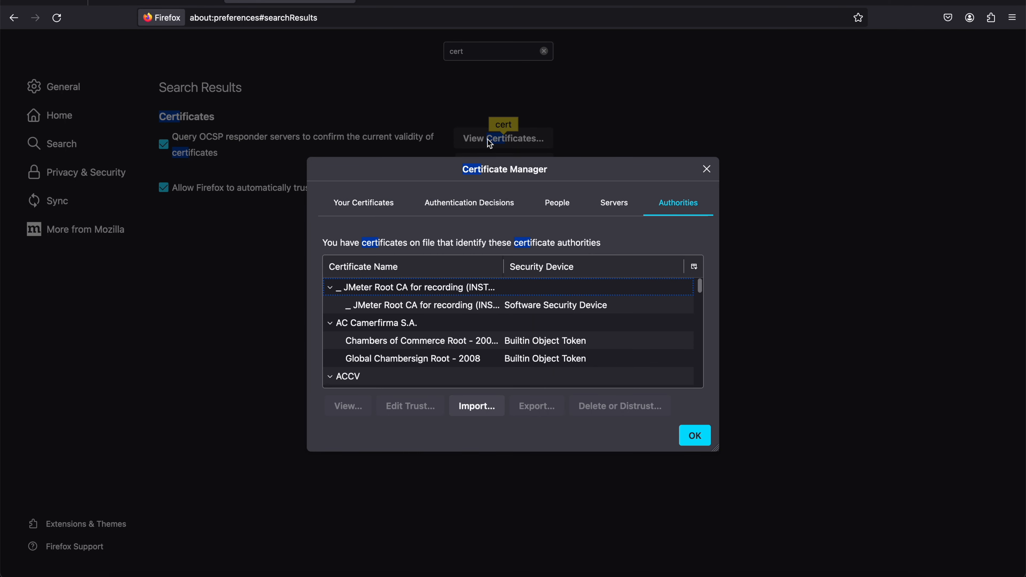
Look up ApacheJMeterTemporaryRootCA.crt in the authority certificate import, cancel the import and close the Certificate Manager
click(496, 412)
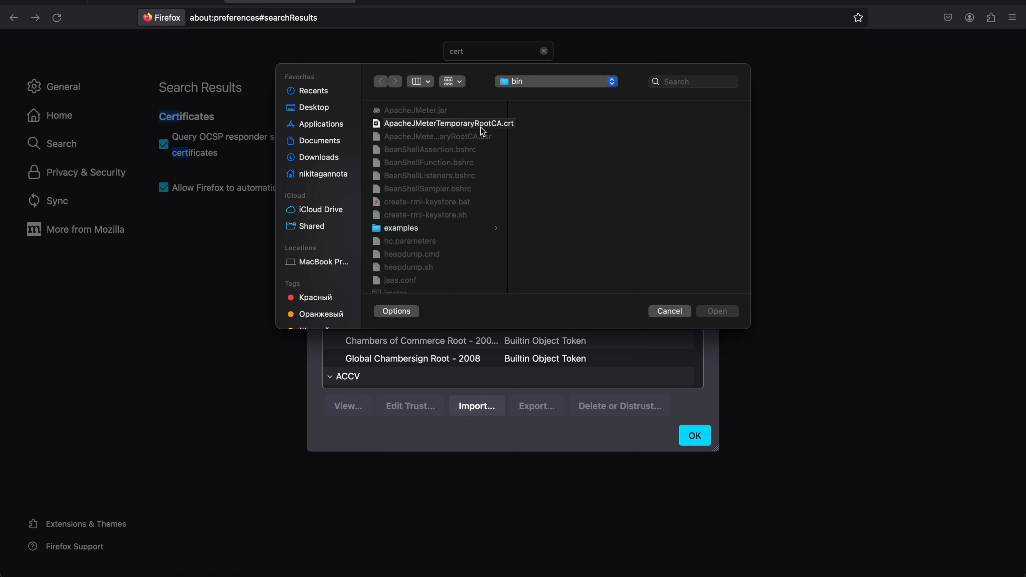
click(670, 312)
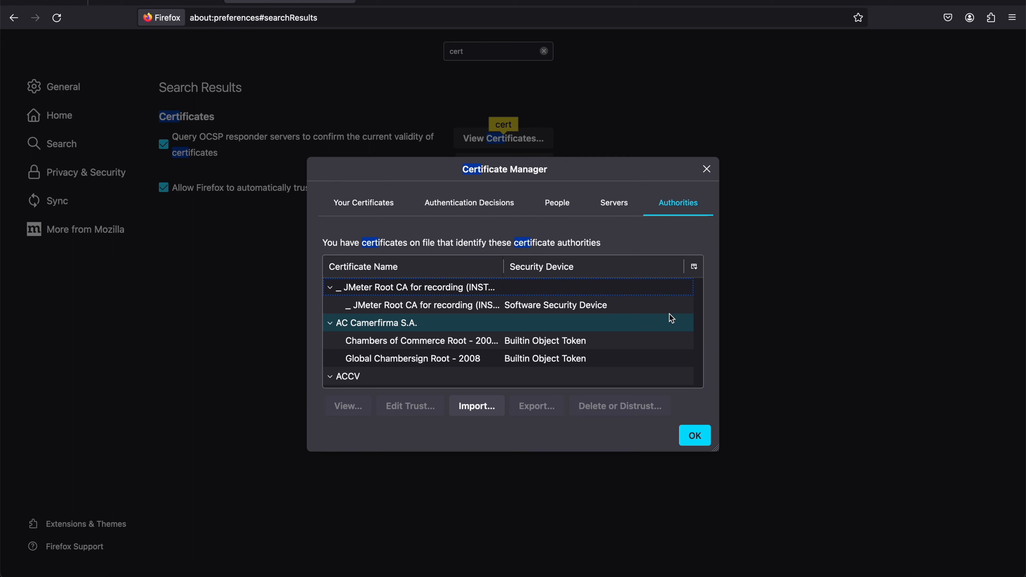
click(698, 434)
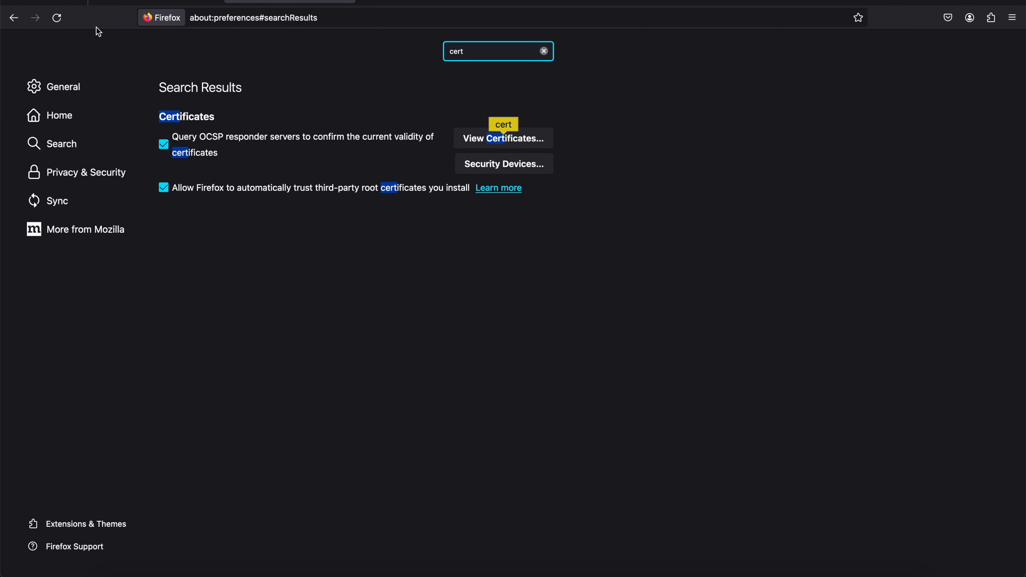
In JMeter, set the script recorder's target controller to Test Plan > Thread Group > GNT_main and save the test plan
click(703, 576)
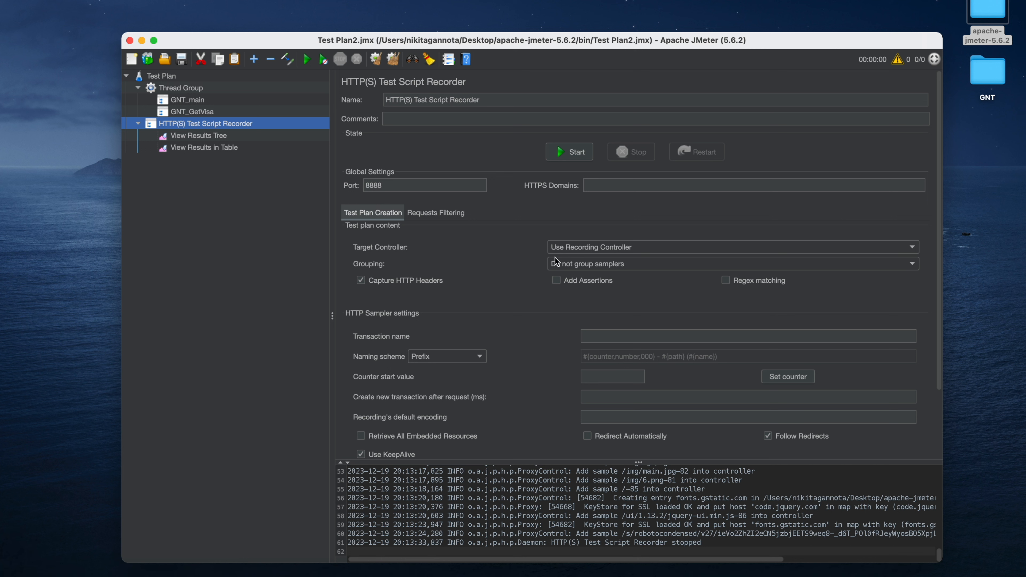
click(575, 251)
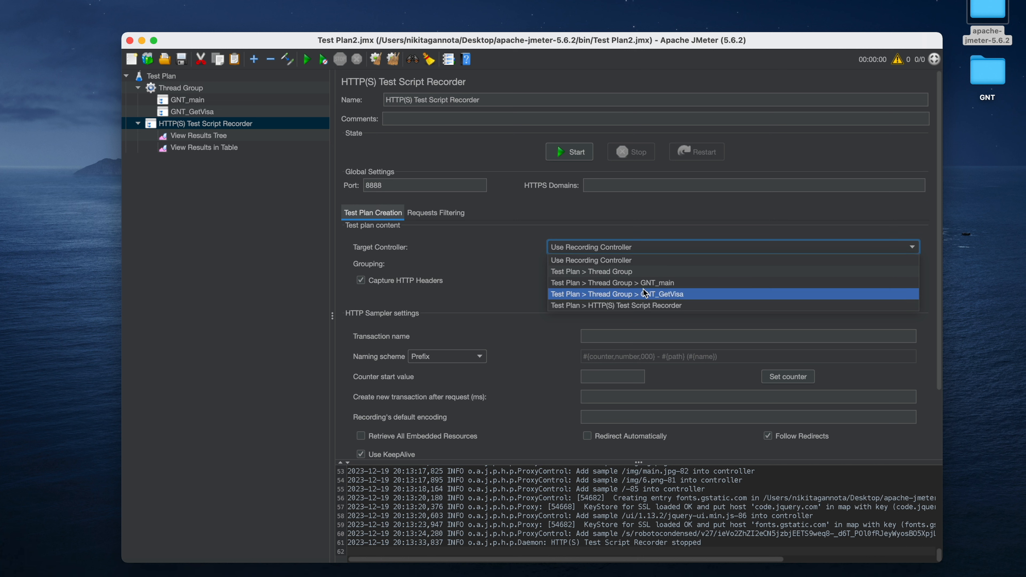
click(647, 283)
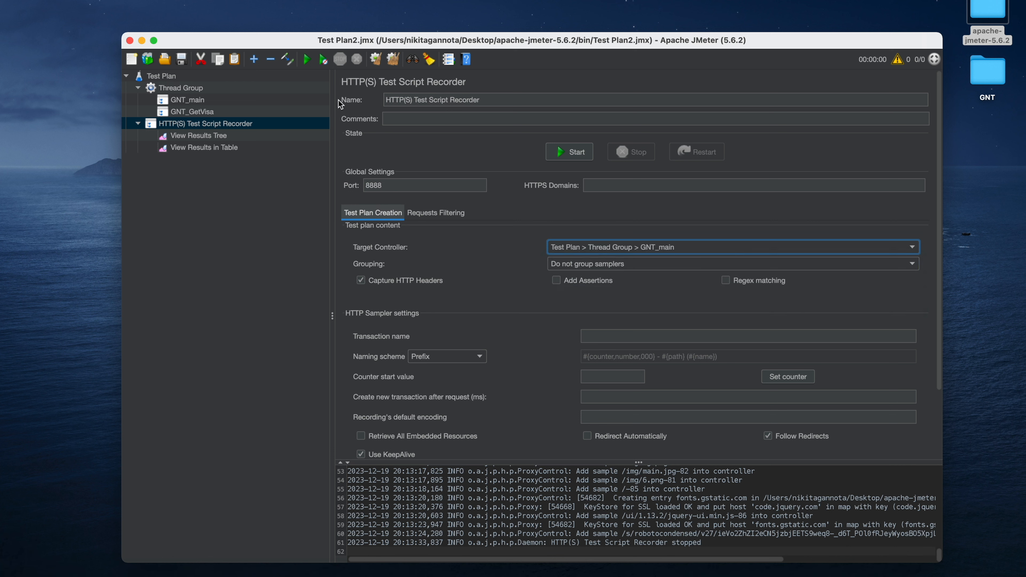
click(178, 63)
Record a visit to gnt-creator.com in Firefox with the HTTP(S) Test Script Recorder, and stop the recording
click(575, 152)
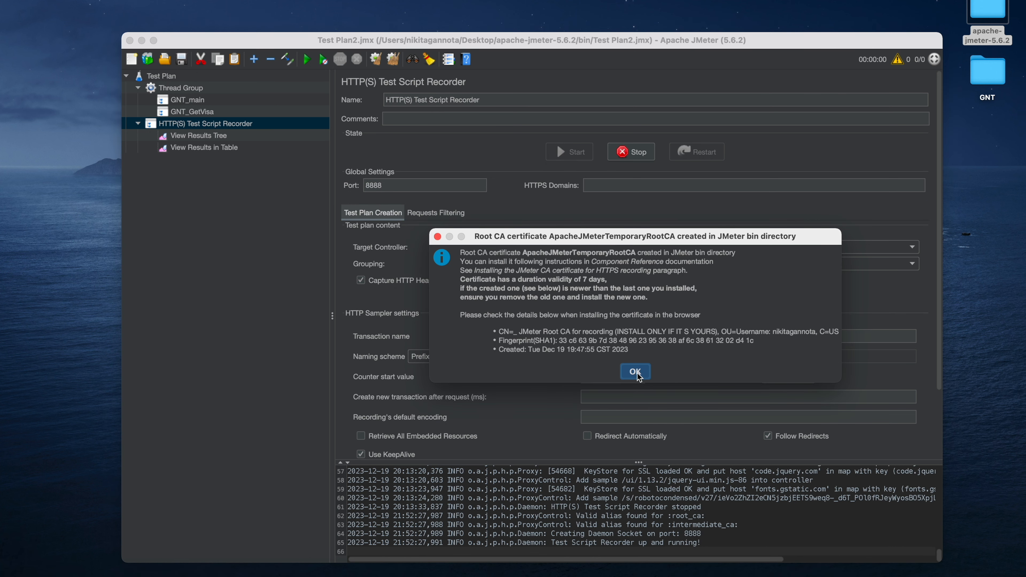
click(636, 371)
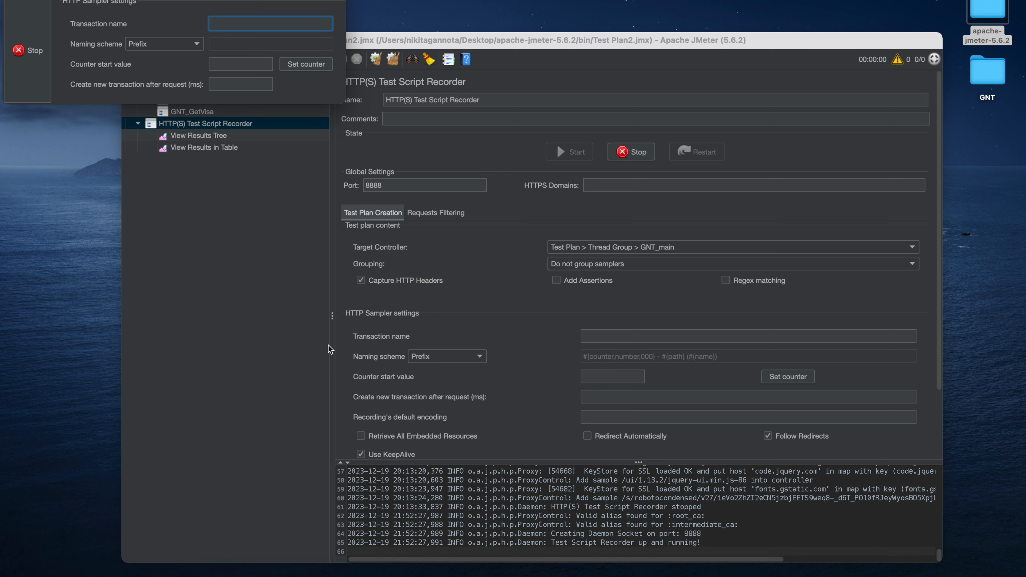
click(191, 576)
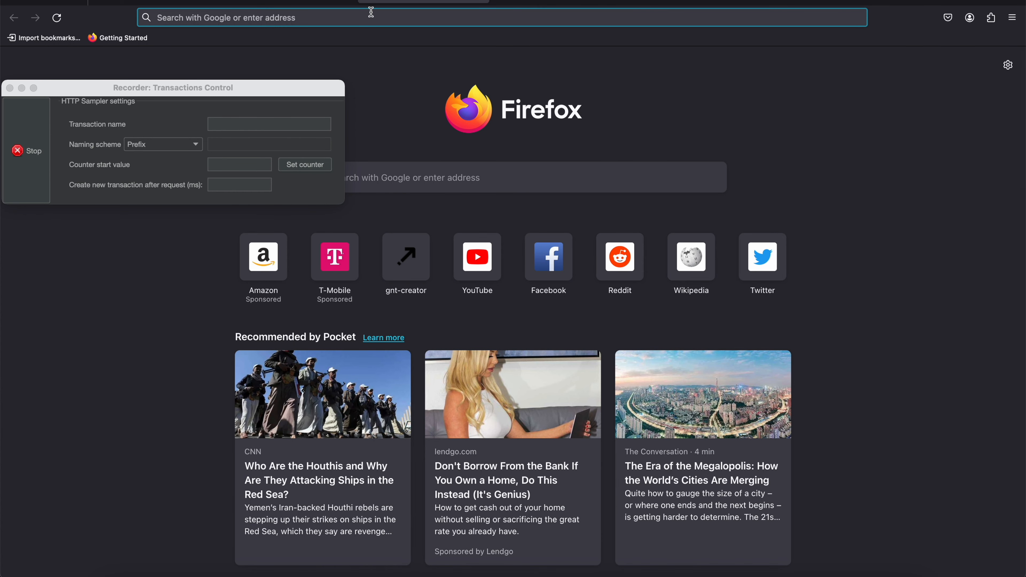
click(371, 14)
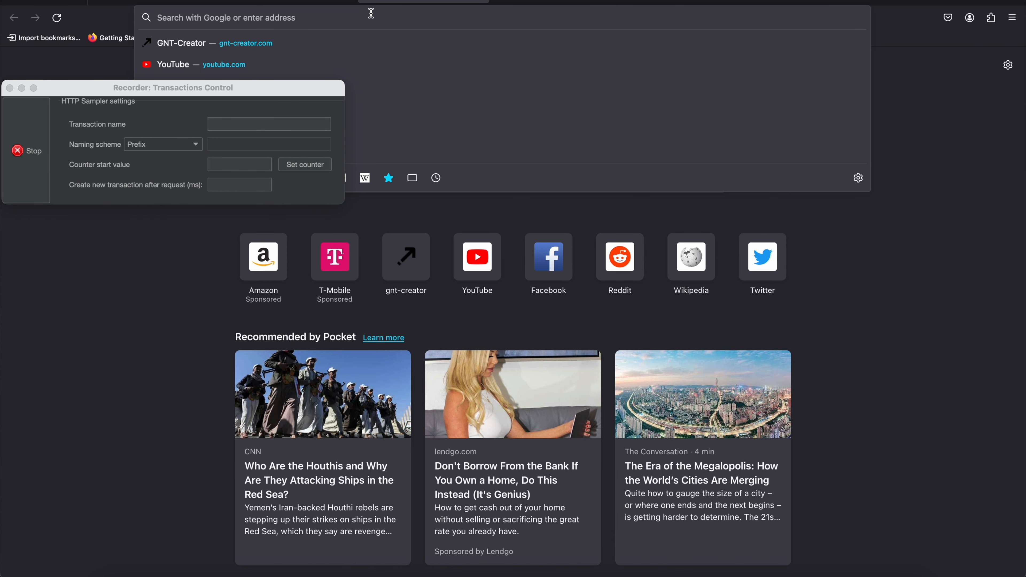
click(269, 43)
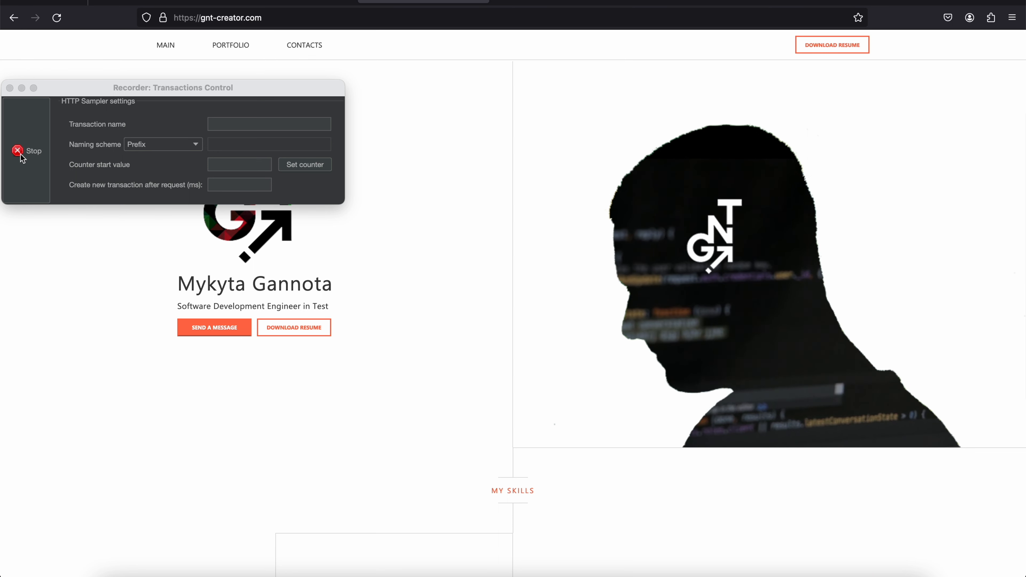
click(21, 145)
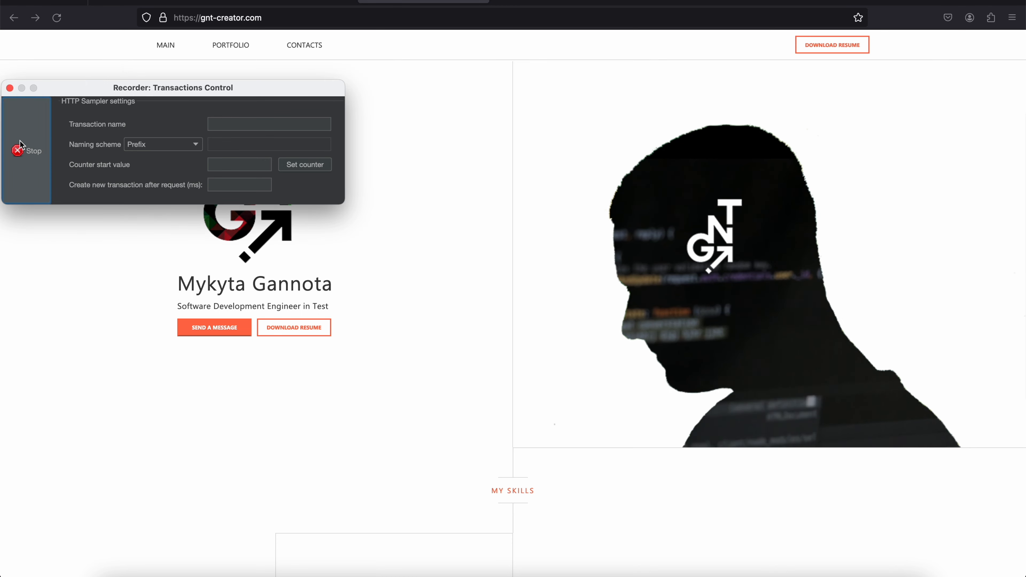
click(22, 146)
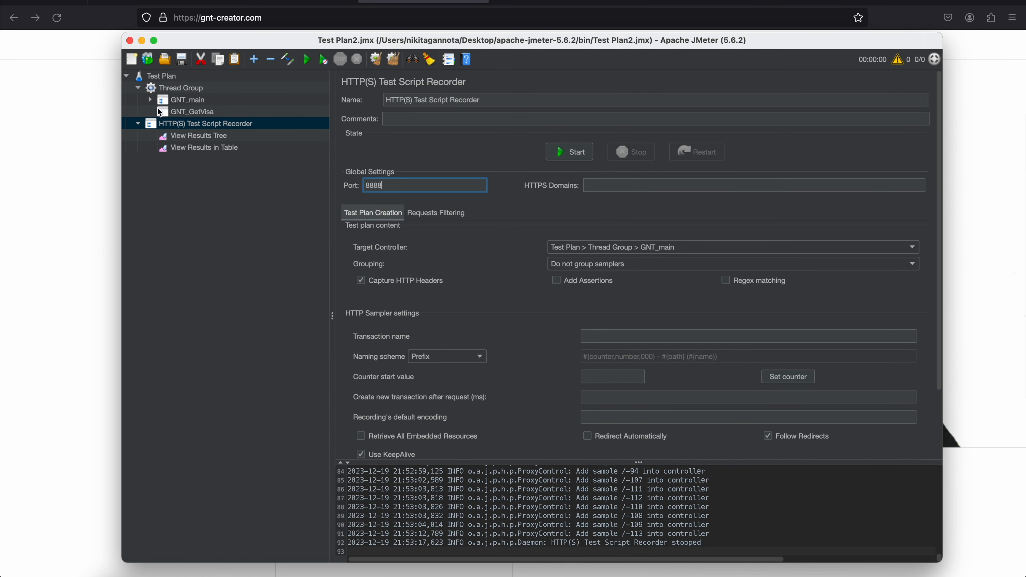
Examine the requests recorded under GNT_main and their results in View Results Tree and View Results in Table
click(190, 111)
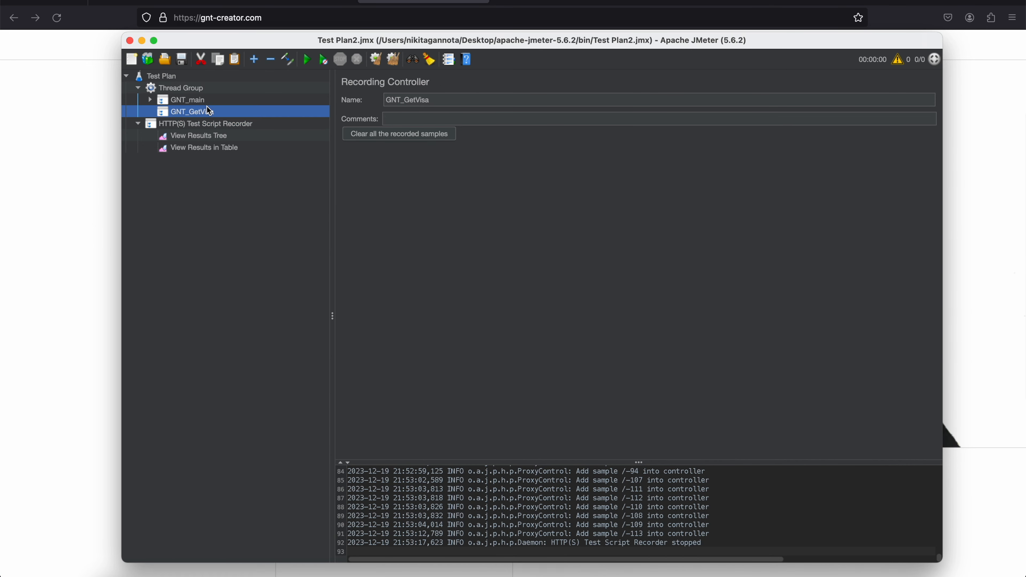
click(151, 99)
click(151, 101)
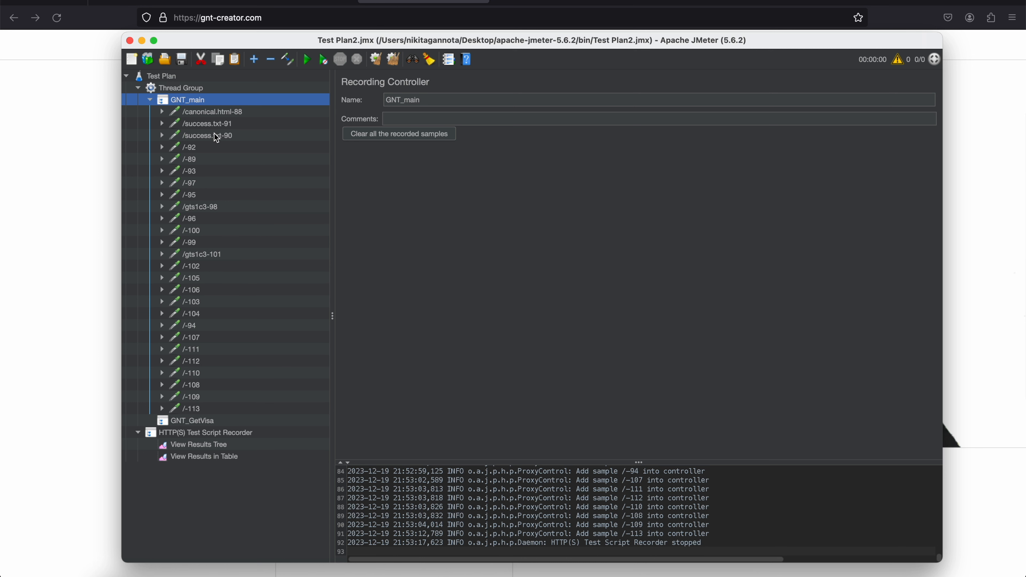
click(210, 444)
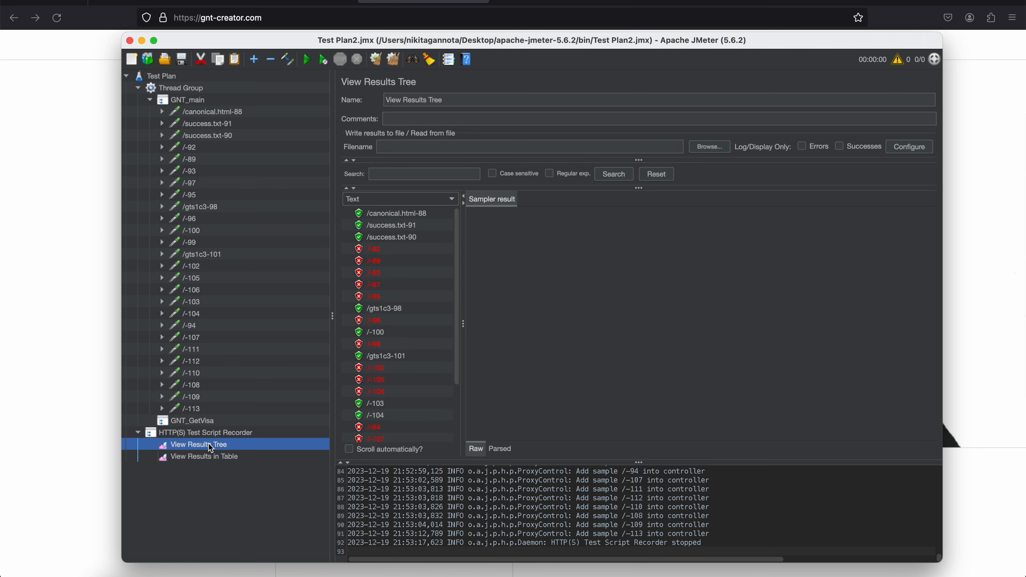
click(208, 457)
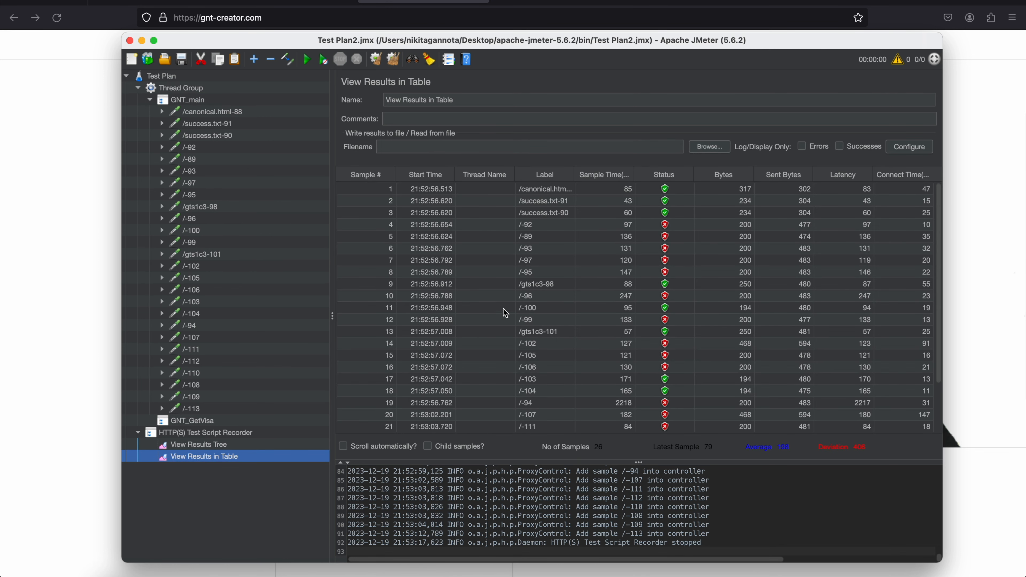
click(206, 102)
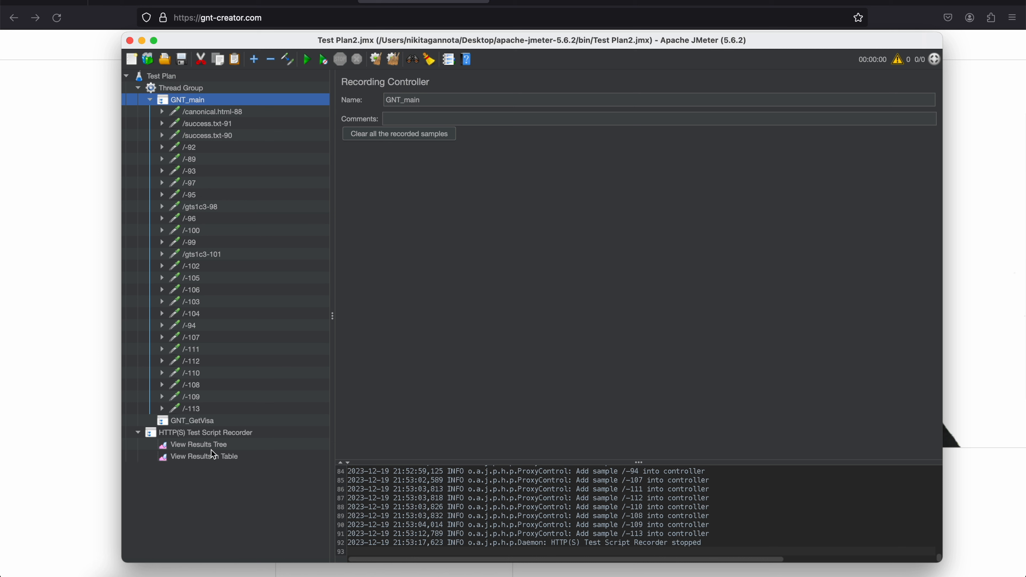
Set the script recorder's target controller to Test Plan > Thread Group > GNT_GetVisa and start recording, accepting the root certificate notice
click(231, 435)
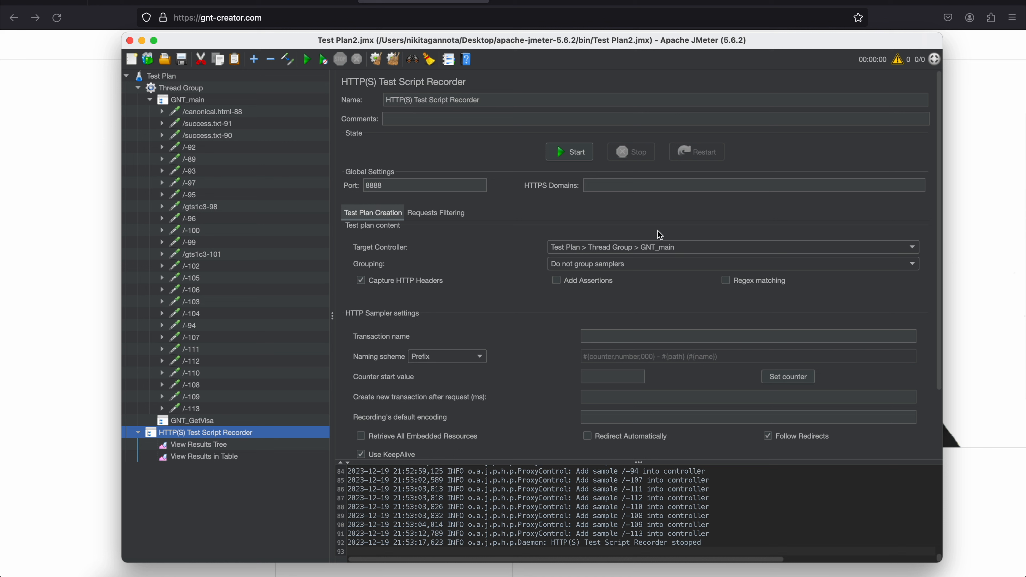
click(643, 247)
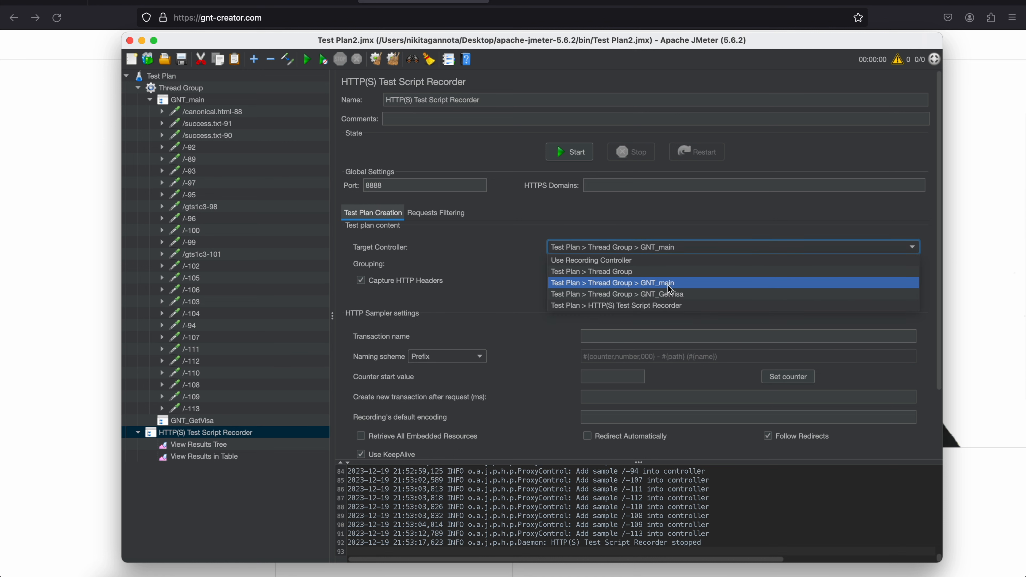
click(676, 294)
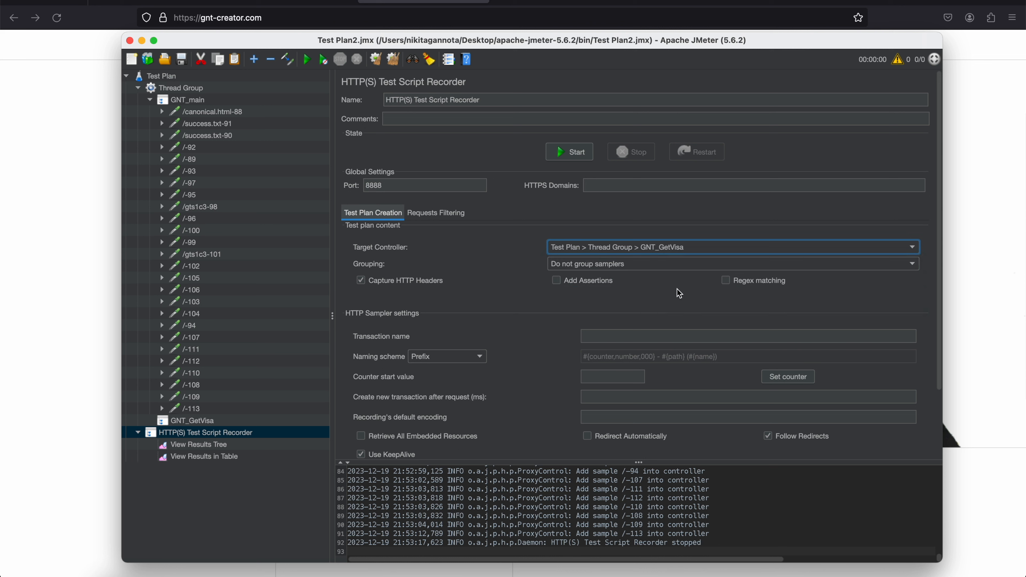
click(588, 153)
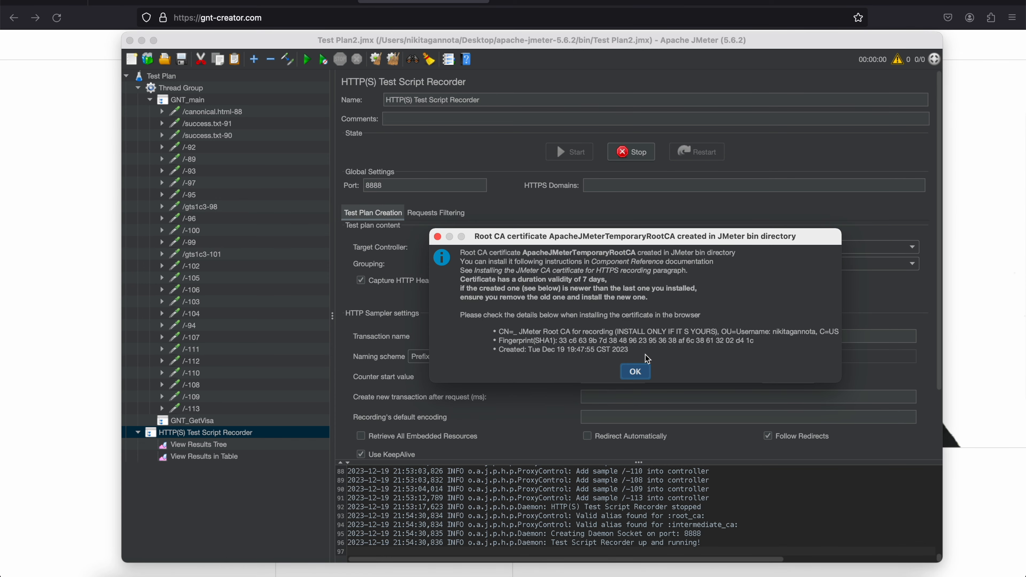
click(637, 373)
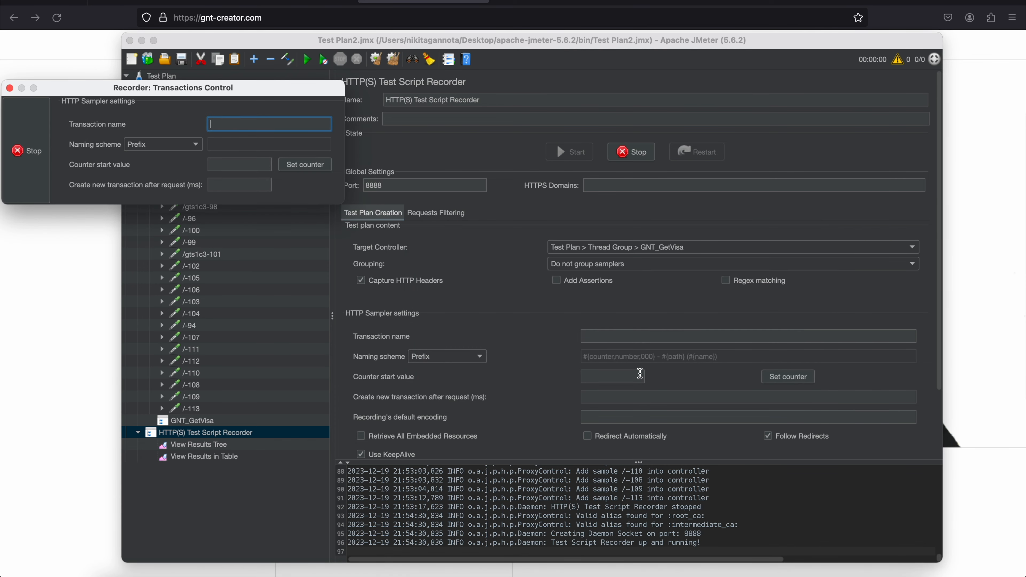
Open the Get Visa project from the gnt-creator.com portfolio in Firefox, and stop the recording
click(439, 5)
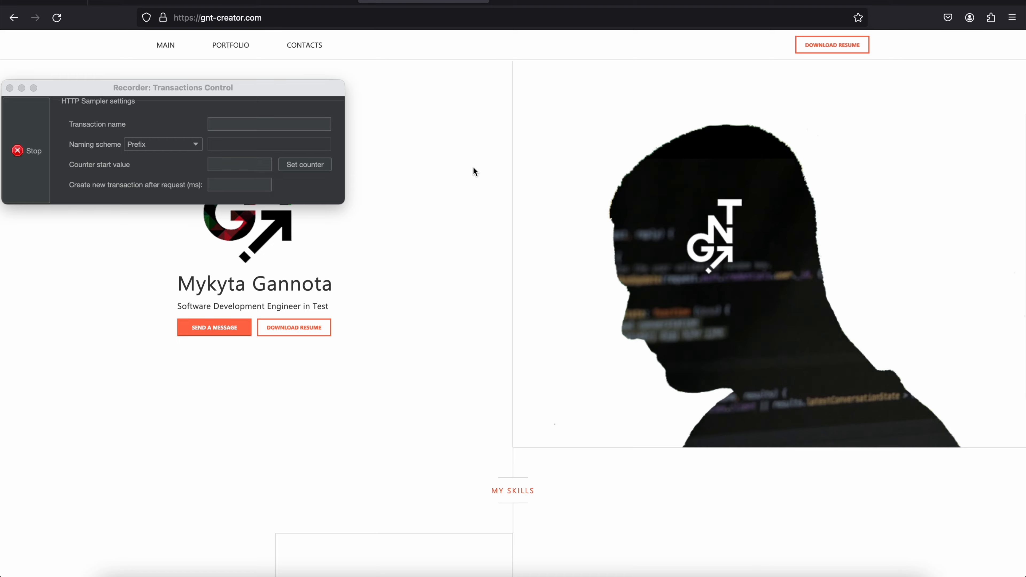
scroll(474, 168, down, 15)
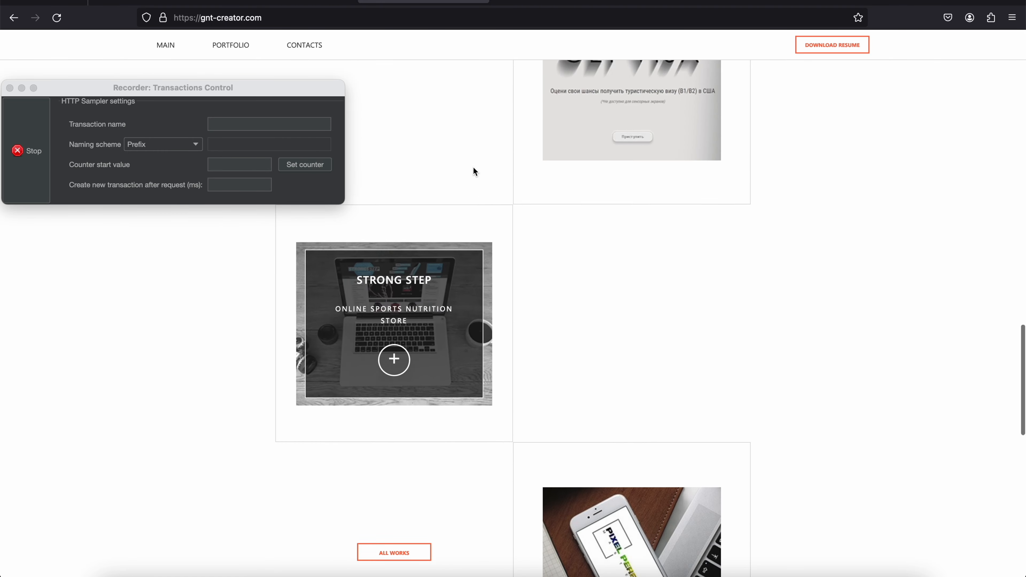
scroll(473, 162, up, 3)
click(633, 285)
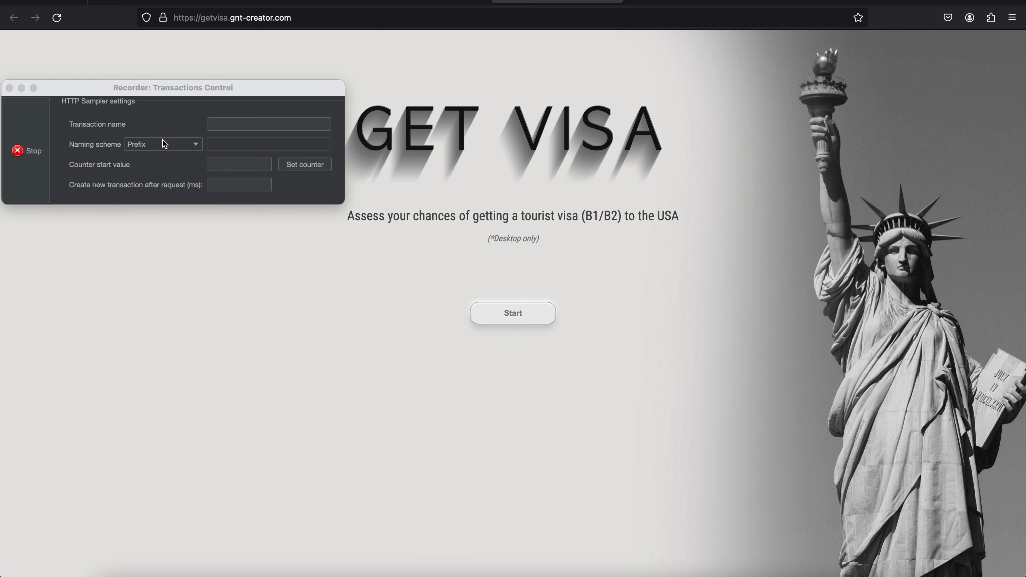
click(35, 130)
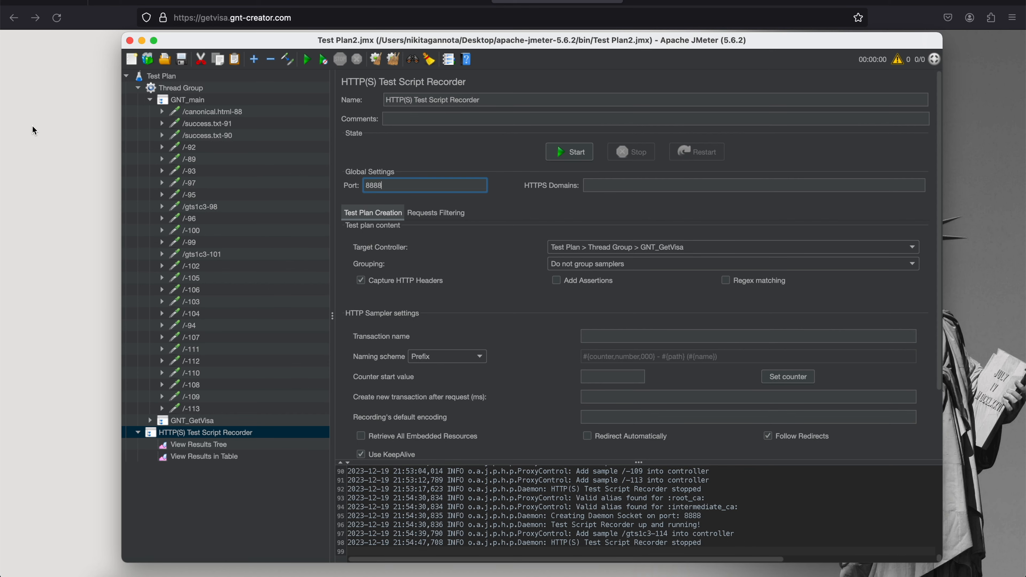
Expand the GNT_GetVisa controller to view its recorded requests, and select the GNT_main controller
click(149, 420)
click(213, 105)
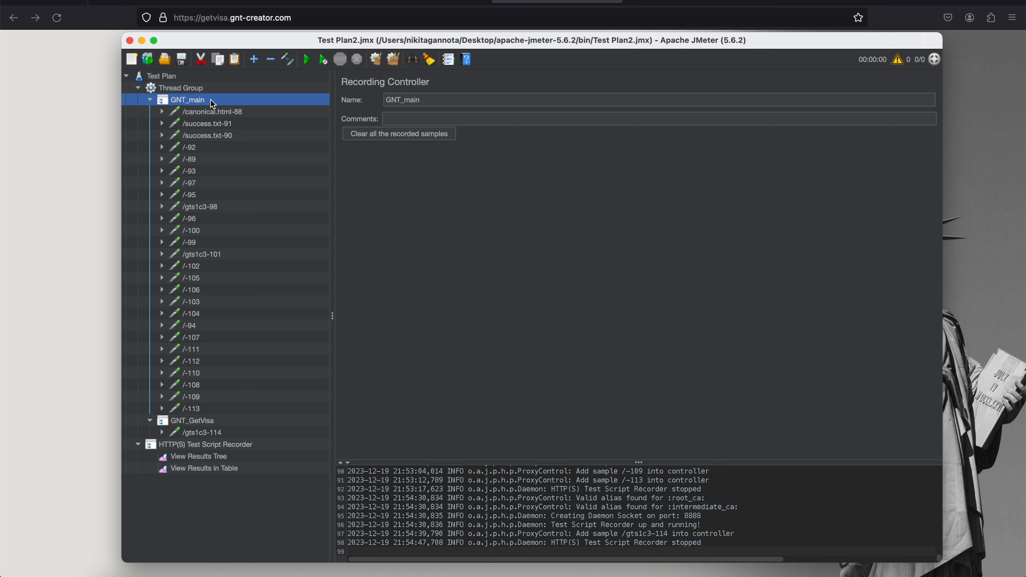
Switch to Firefox, find its network connection settings by searching for "netw", and set proxy access to Use system proxy settings
click(48, 132)
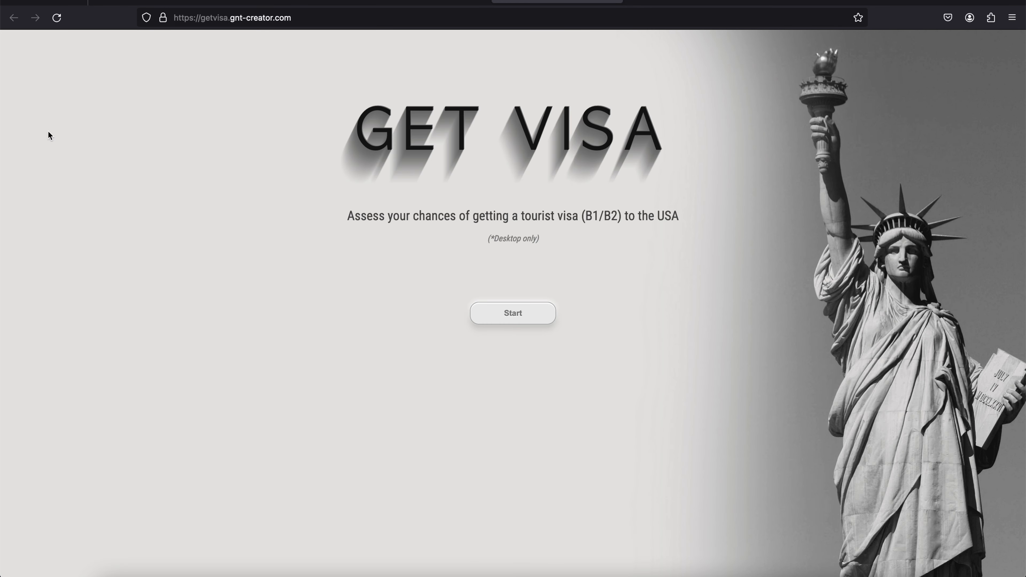
click(1012, 18)
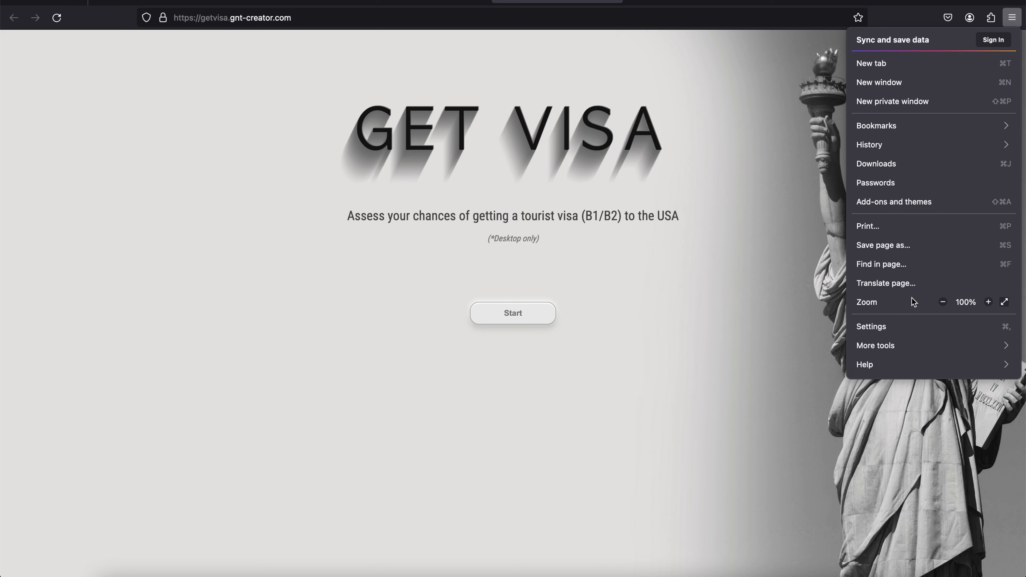
click(906, 331)
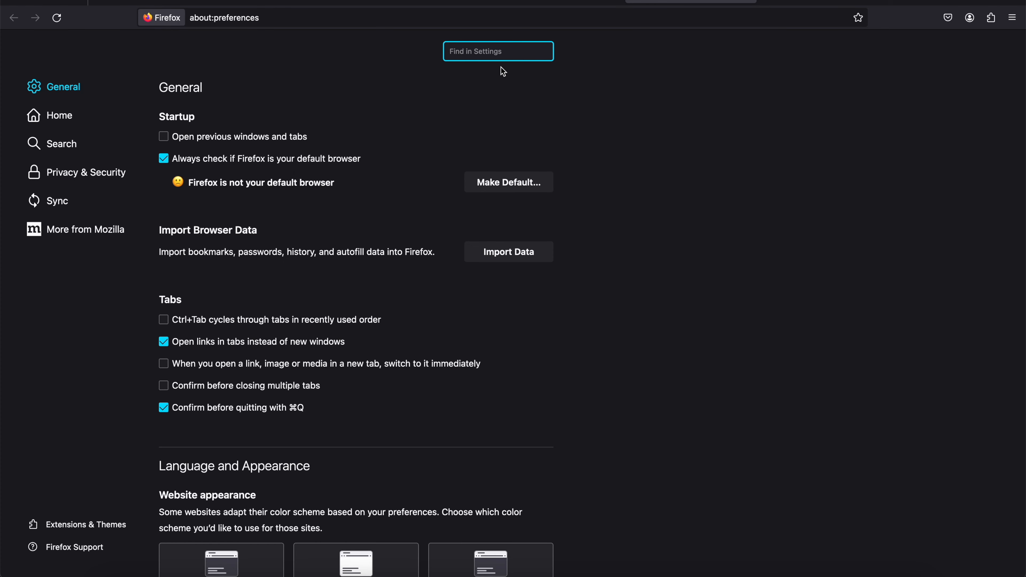
text(netw)
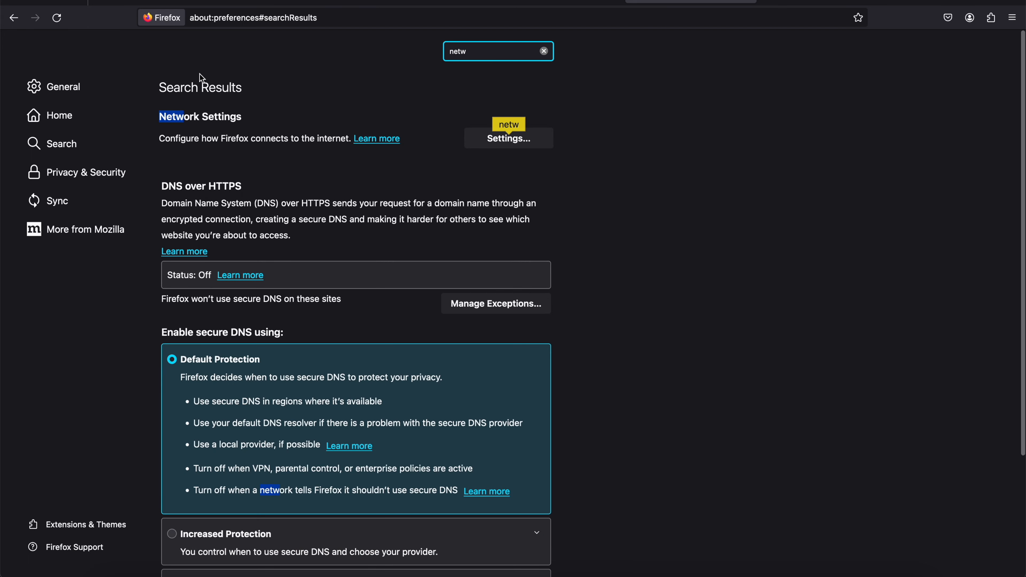
click(517, 137)
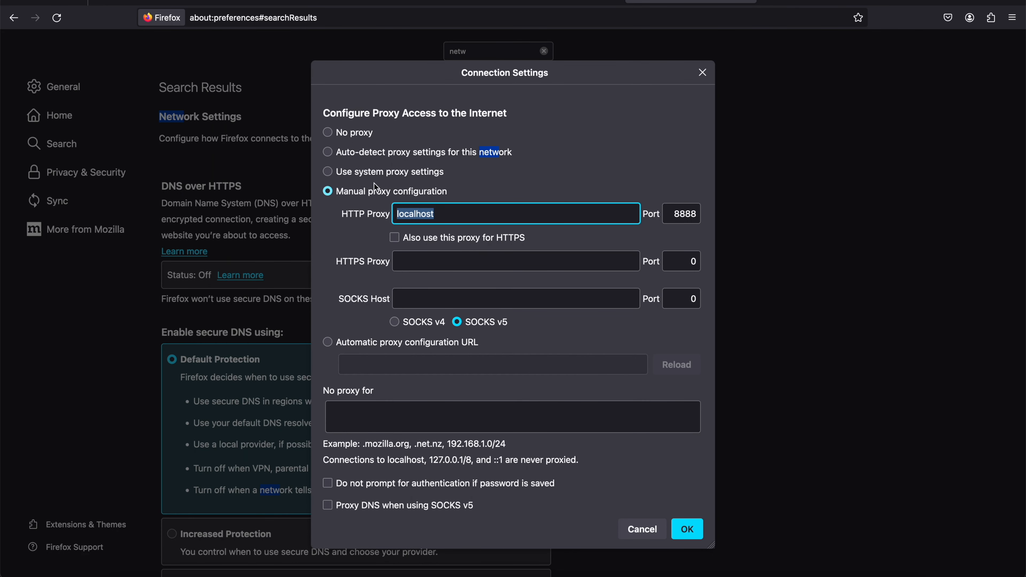
click(374, 176)
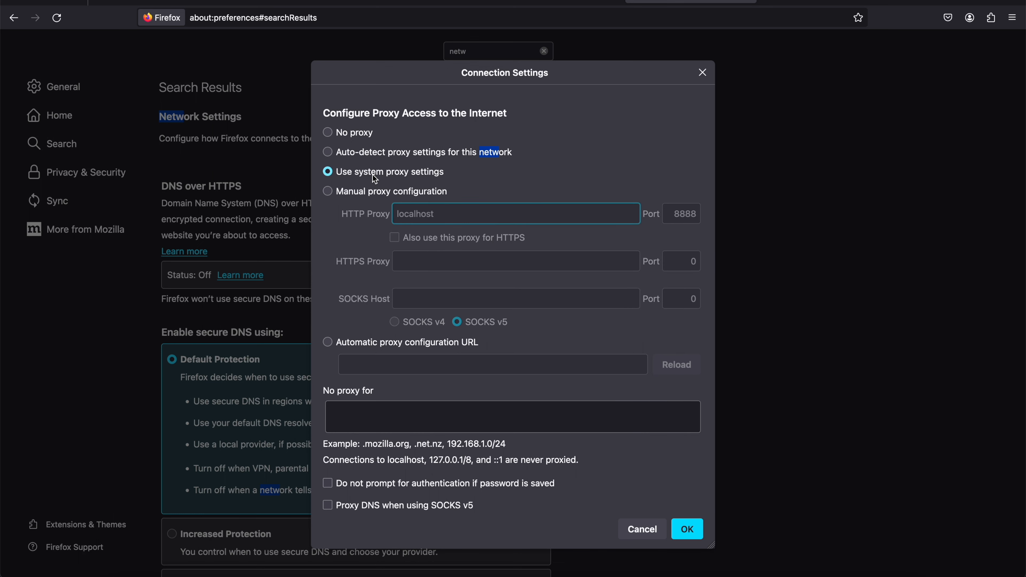
click(687, 529)
scroll(436, 291, down, 4)
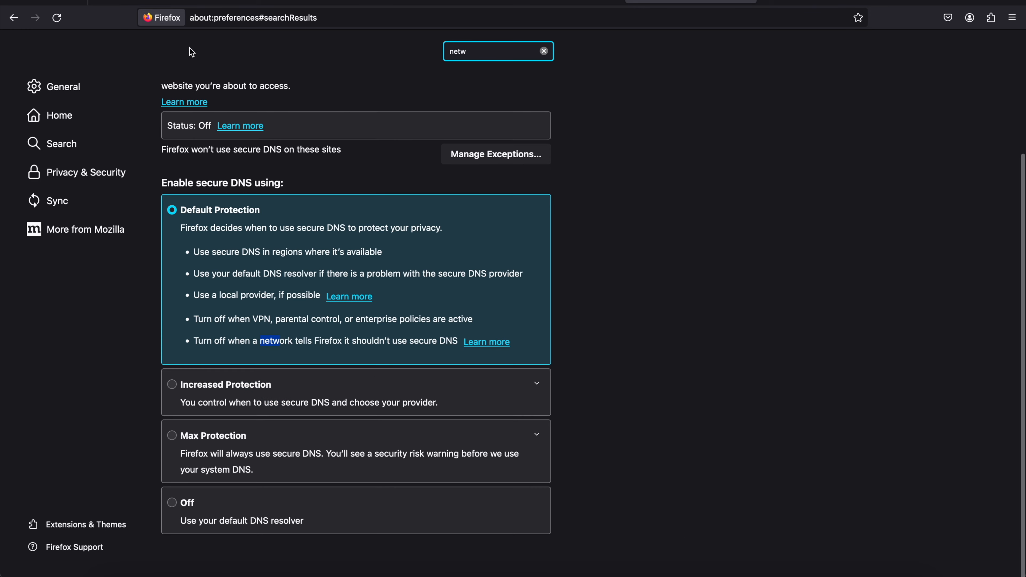